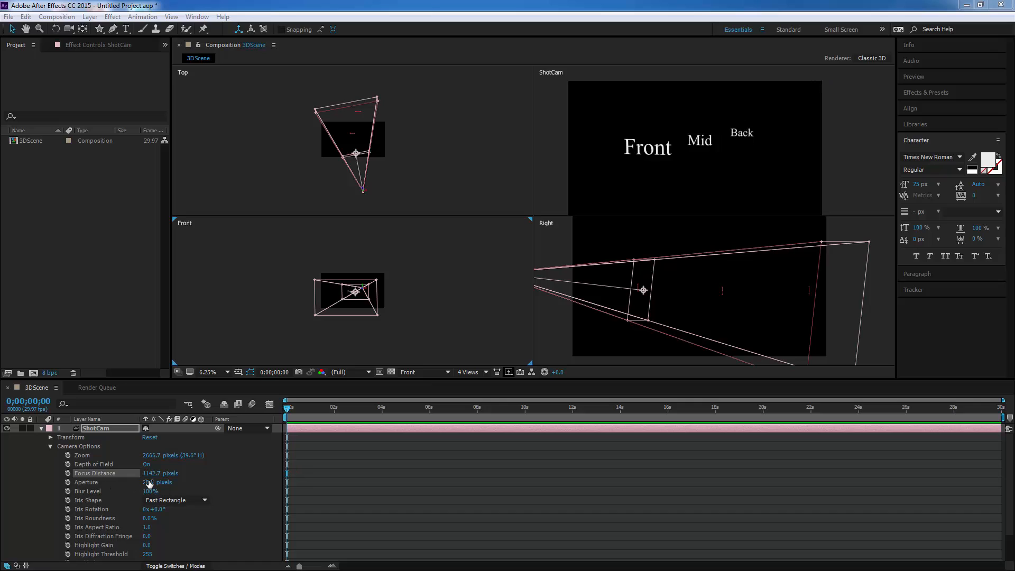
Raise ShotCam's aperture to about 131.3 pixels and set its blur level to 100%.
drag(147, 486, 199, 477)
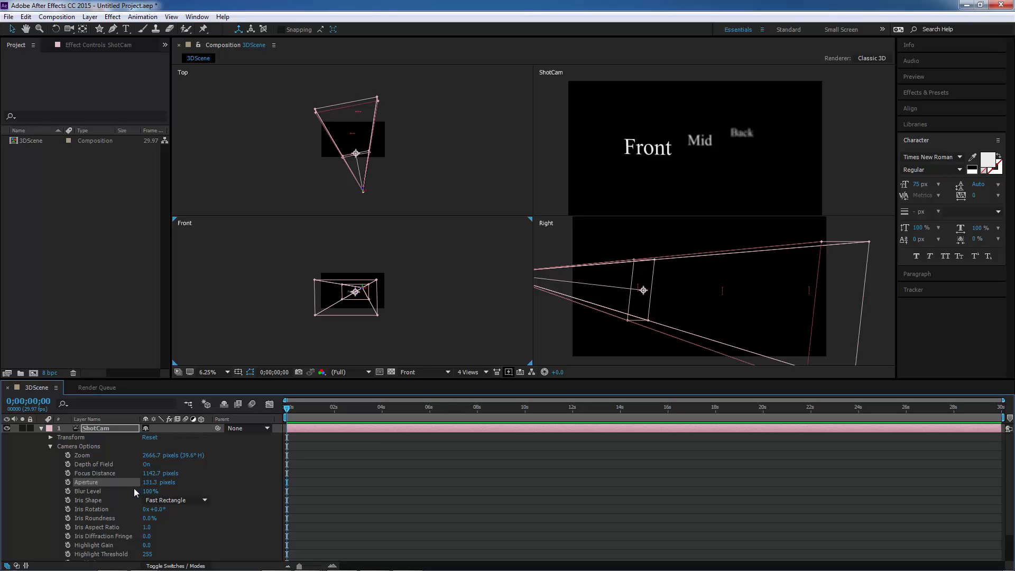
mouse_move(150, 496)
mouse_down()
mouse_move(93, 491)
mouse_move(196, 487)
mouse_move(168, 492)
mouse_up()
click(150, 492)
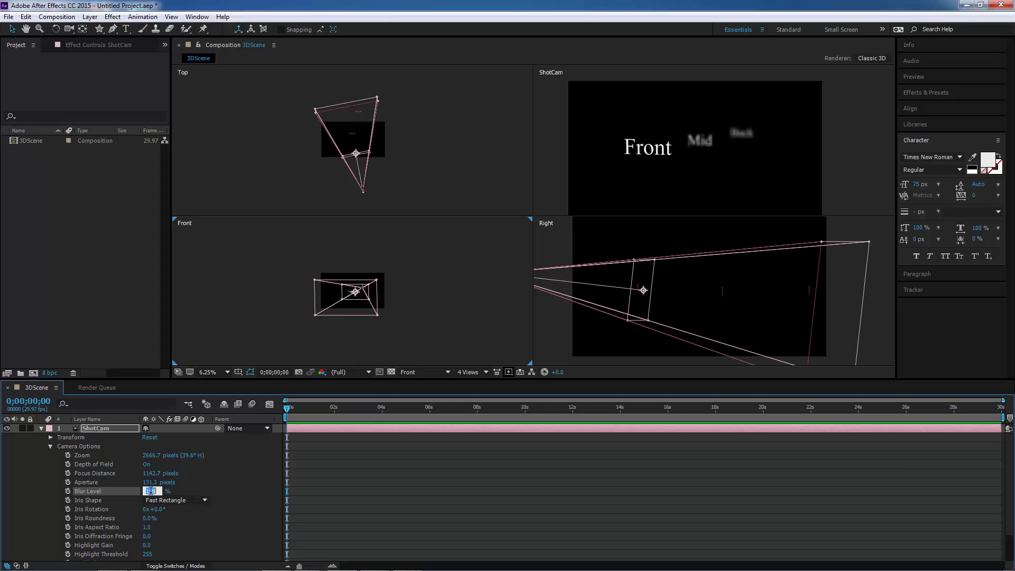
text(100)
key(Return)
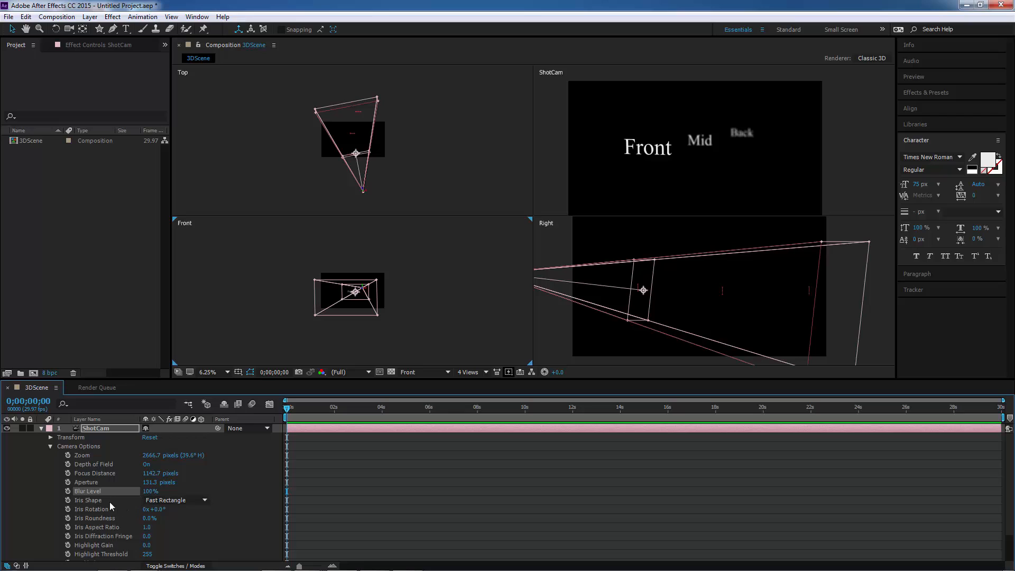
Check ShotCam's iris shape options and try an iris rotation of about 148°.
click(178, 501)
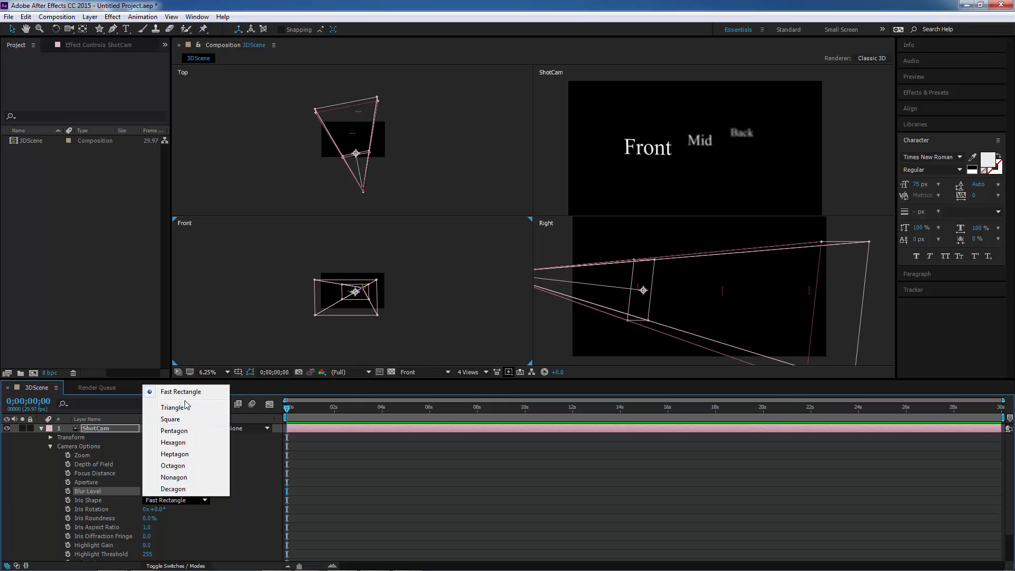
click(248, 503)
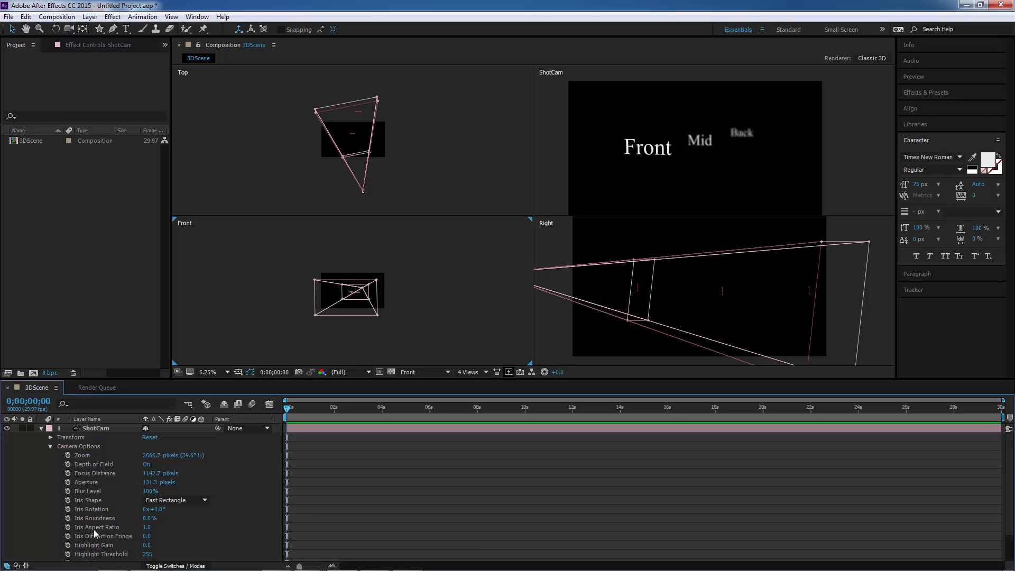
scroll(123, 534, down, 1)
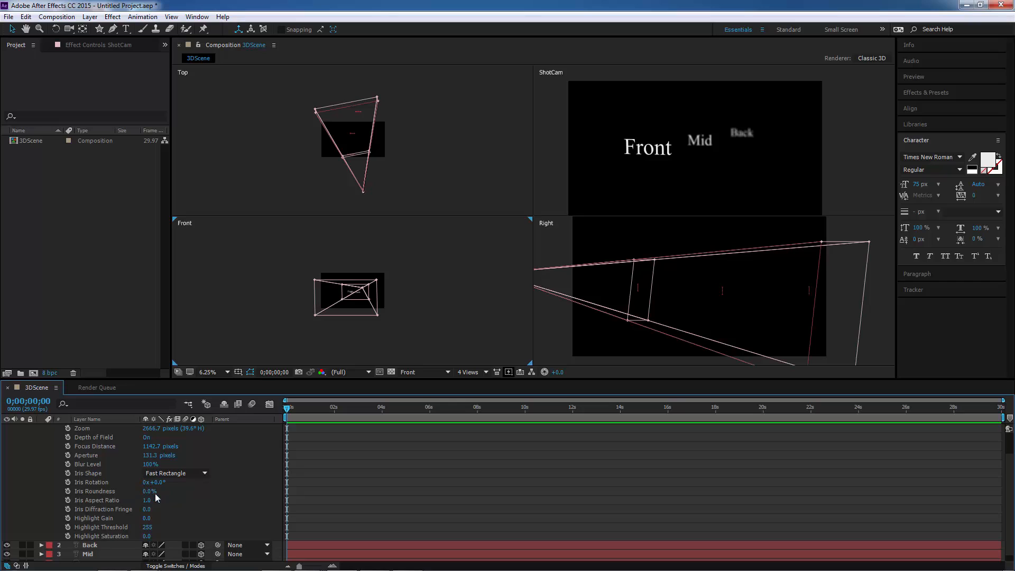
drag(155, 482, 224, 483)
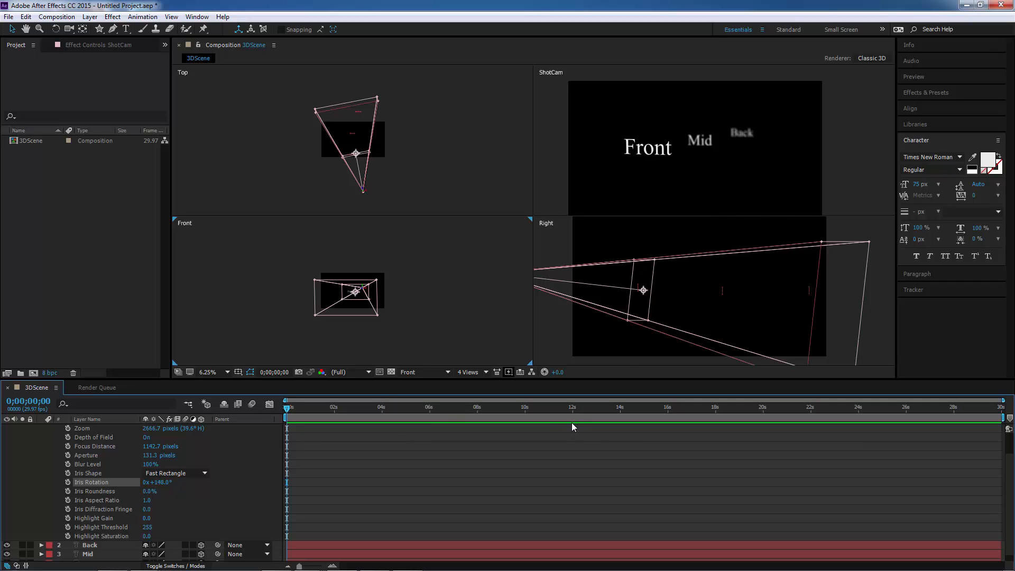
click(159, 483)
scroll(127, 438, up, 2)
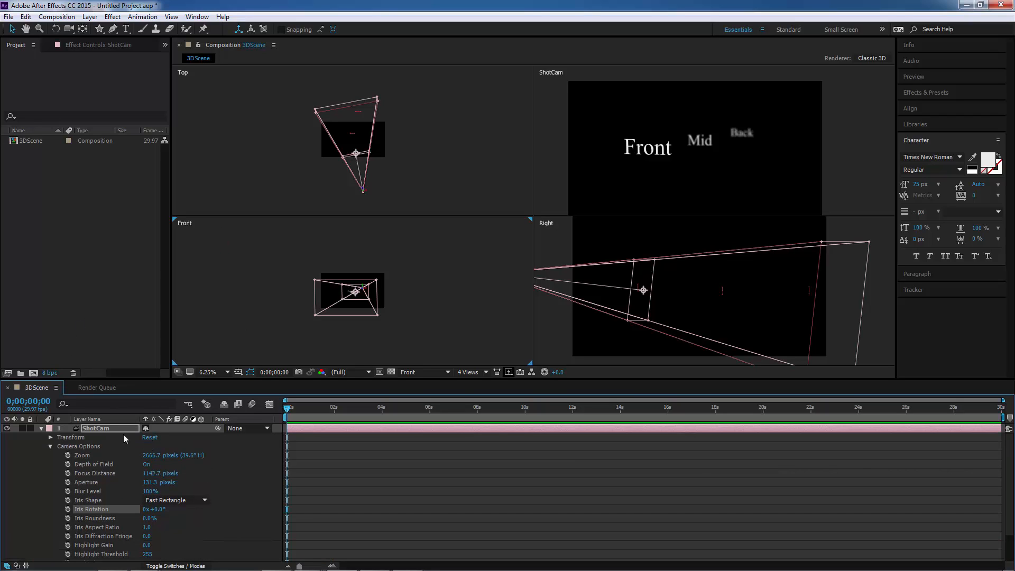
Add a dark gray 1920 × 1080 solid and place it beneath all other layers in the 3DScene composition.
click(41, 429)
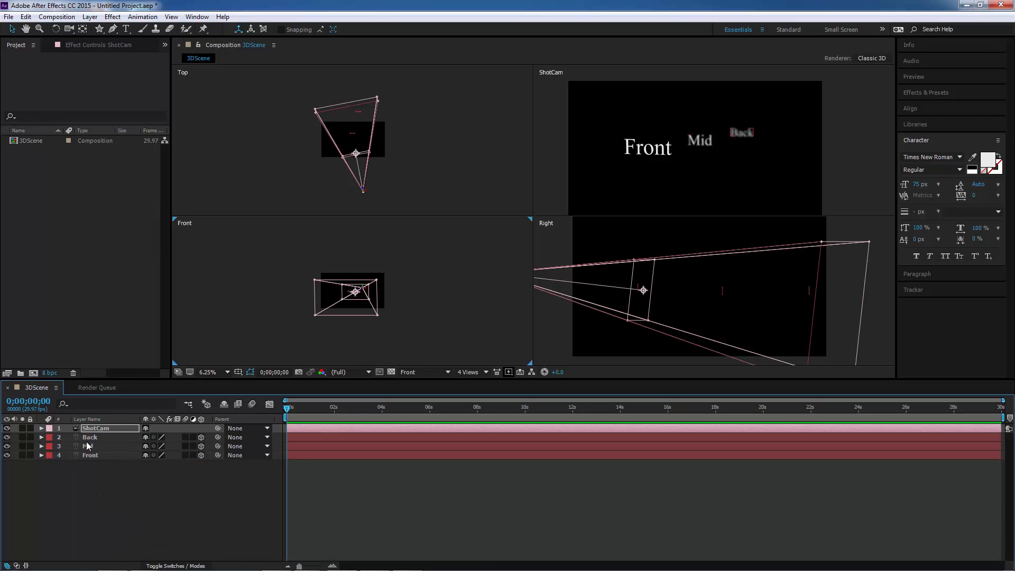
click(90, 18)
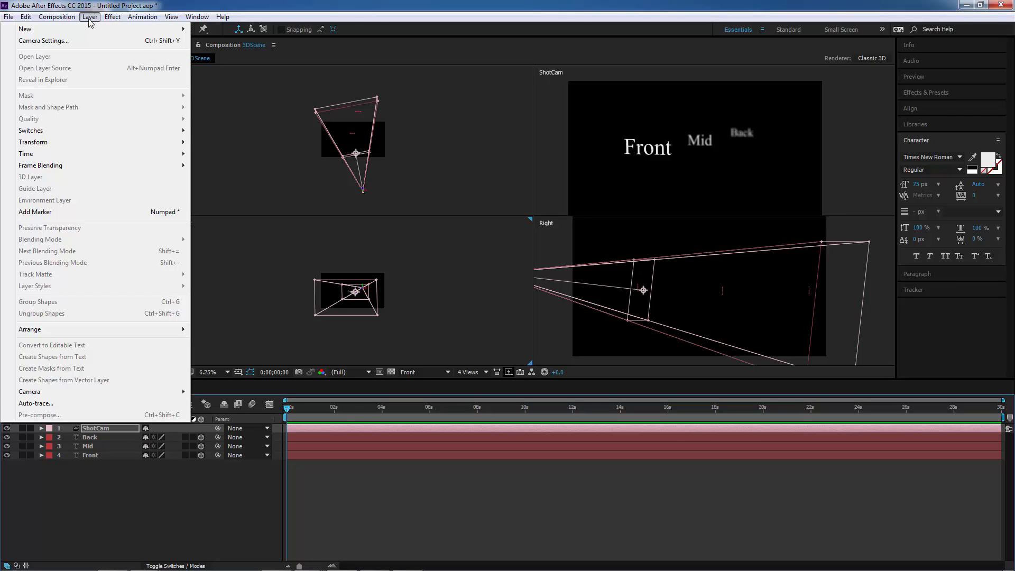
mouse_move(123, 30)
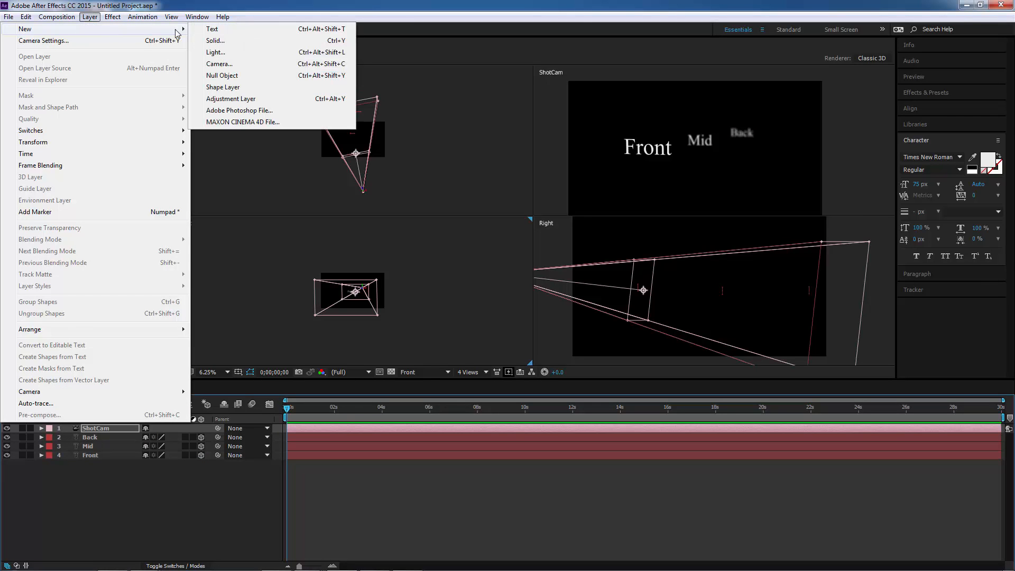
click(219, 40)
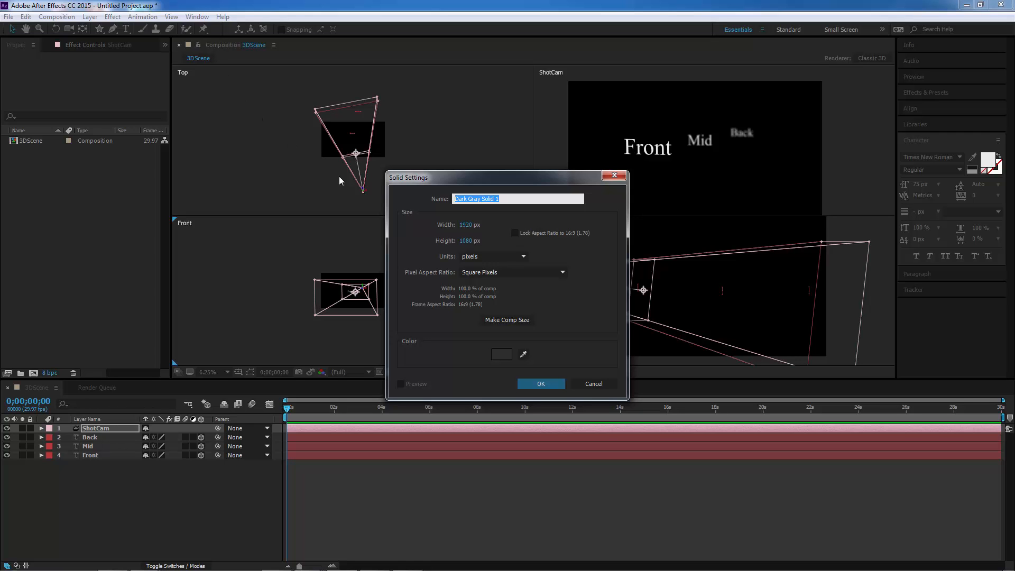
click(531, 383)
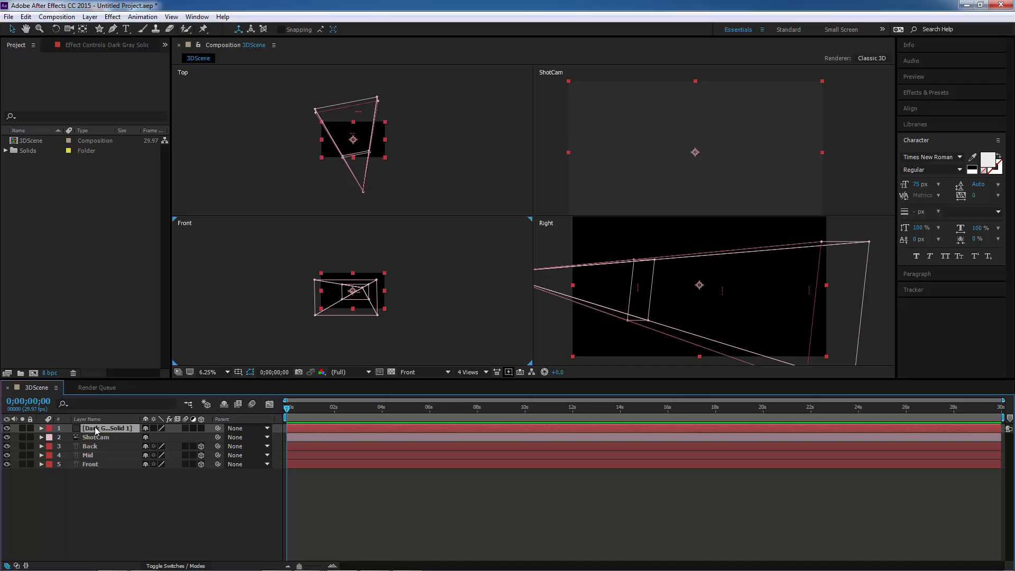
drag(96, 430, 103, 468)
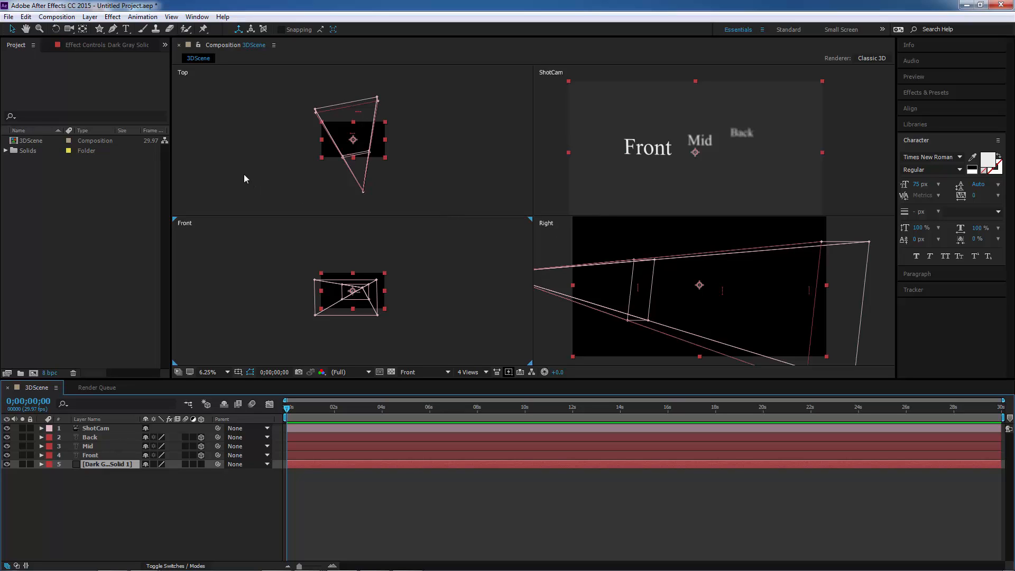
Orbit ShotCam to a slightly higher viewpoint and make the dark gray solid a 3D layer.
click(70, 29)
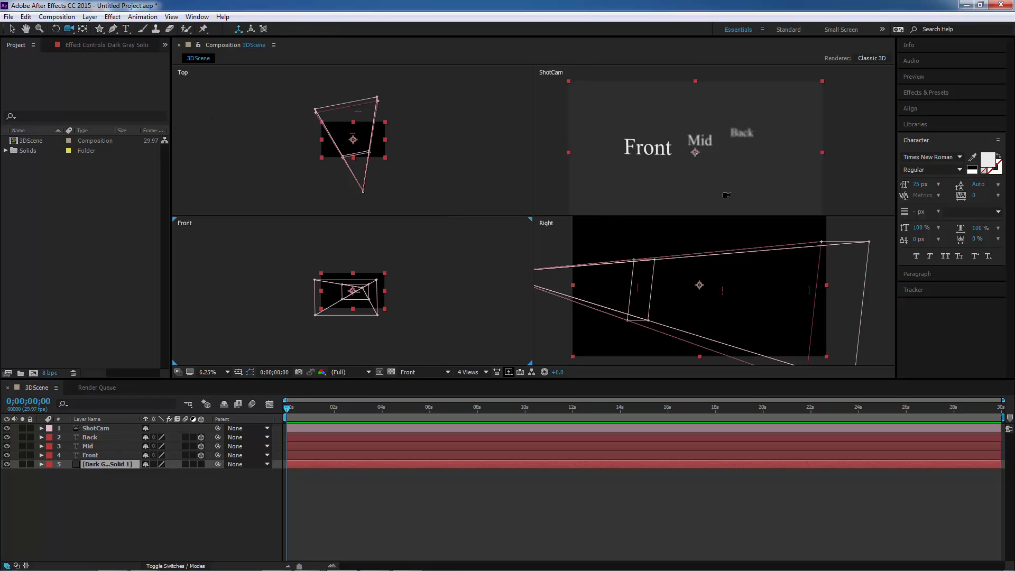
drag(708, 169, 712, 167)
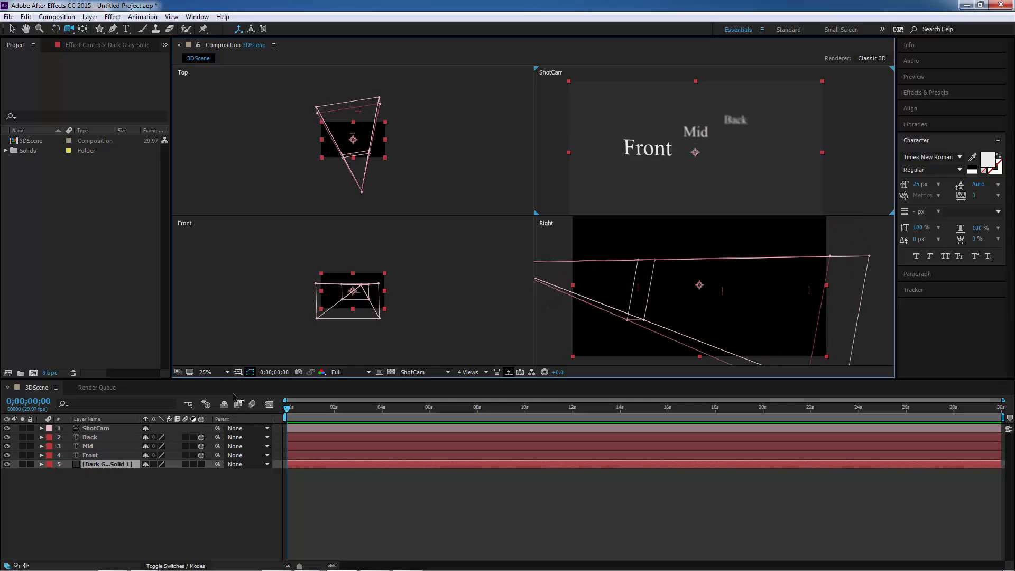
click(201, 465)
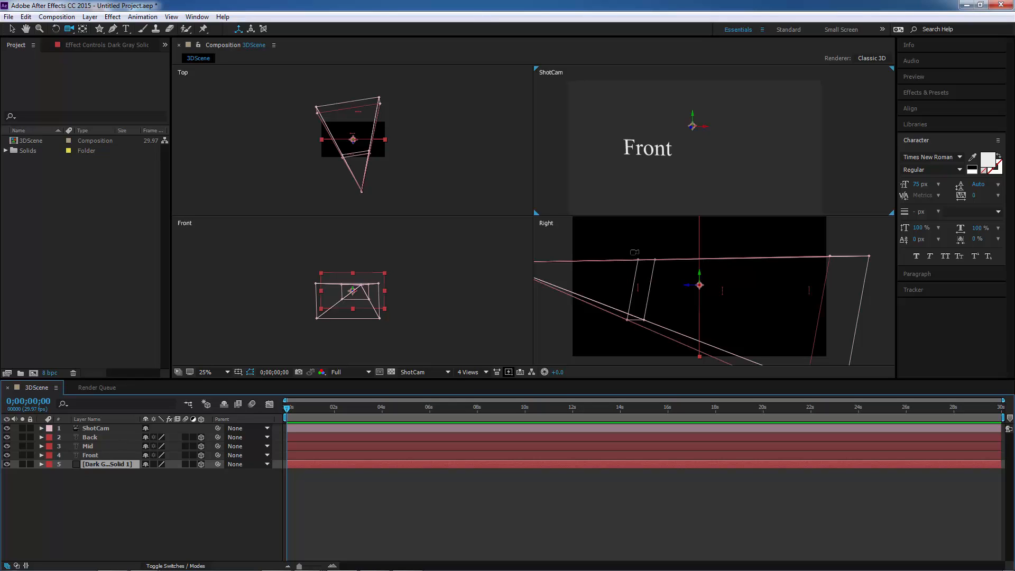
Set the solid's X orientation to 90° so it lies flat as a floor.
click(41, 465)
click(50, 474)
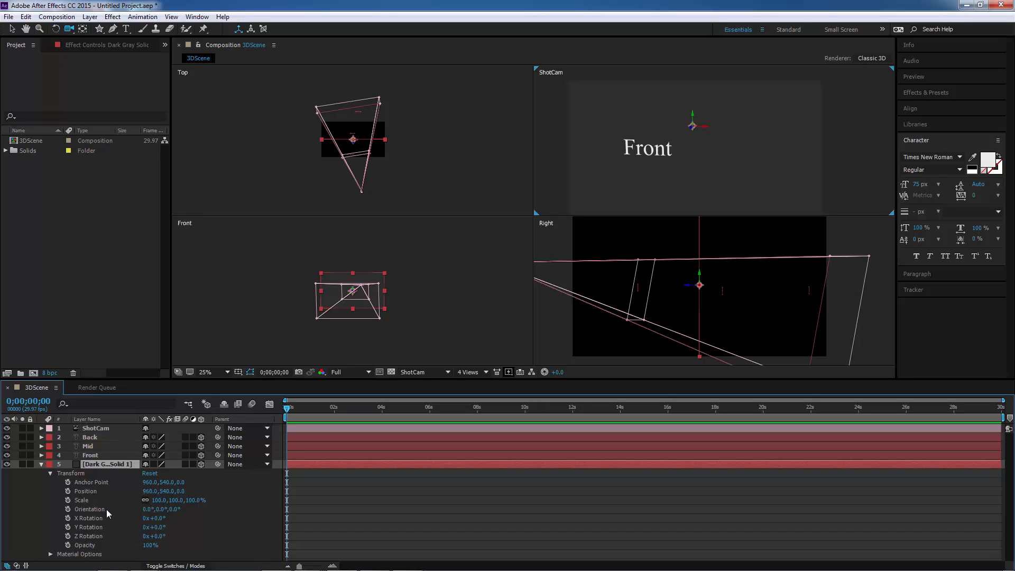
click(147, 510)
key(Tab)
key(shift+Tab)
text(90)
key(Return)
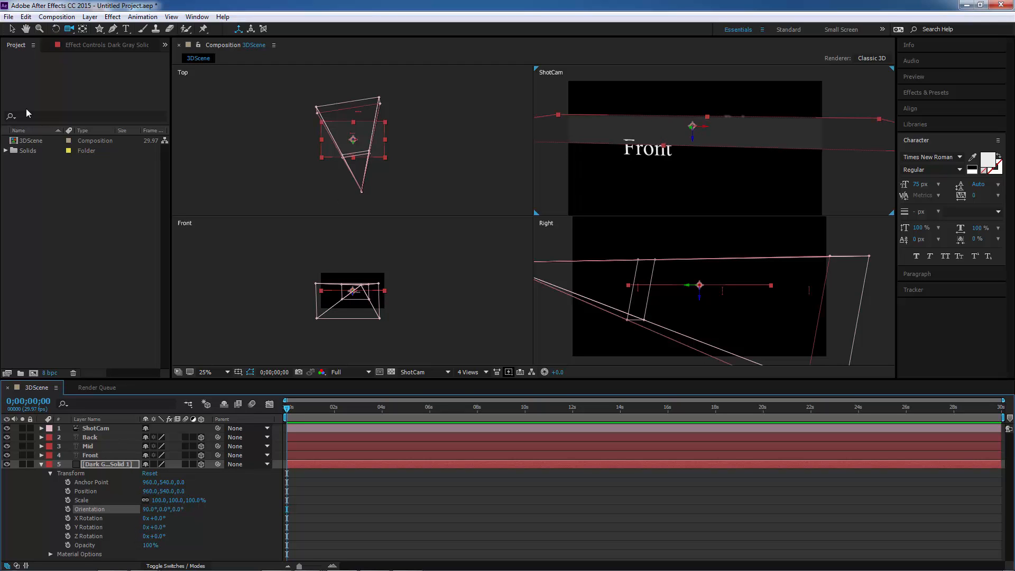
Lower the solid to a Y position of about 588 and raise the Mid text so it stands on it.
click(11, 29)
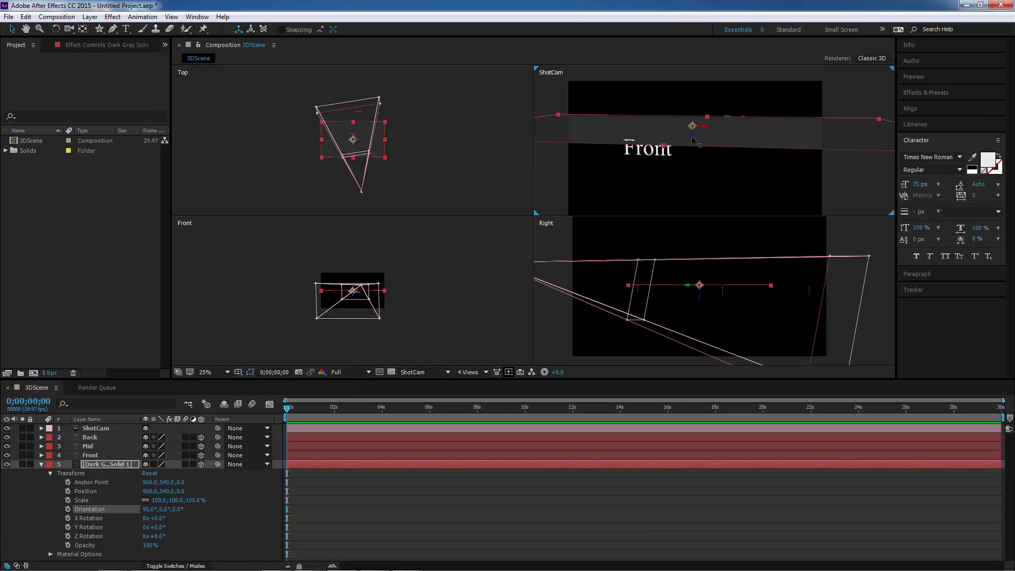
drag(692, 138, 695, 148)
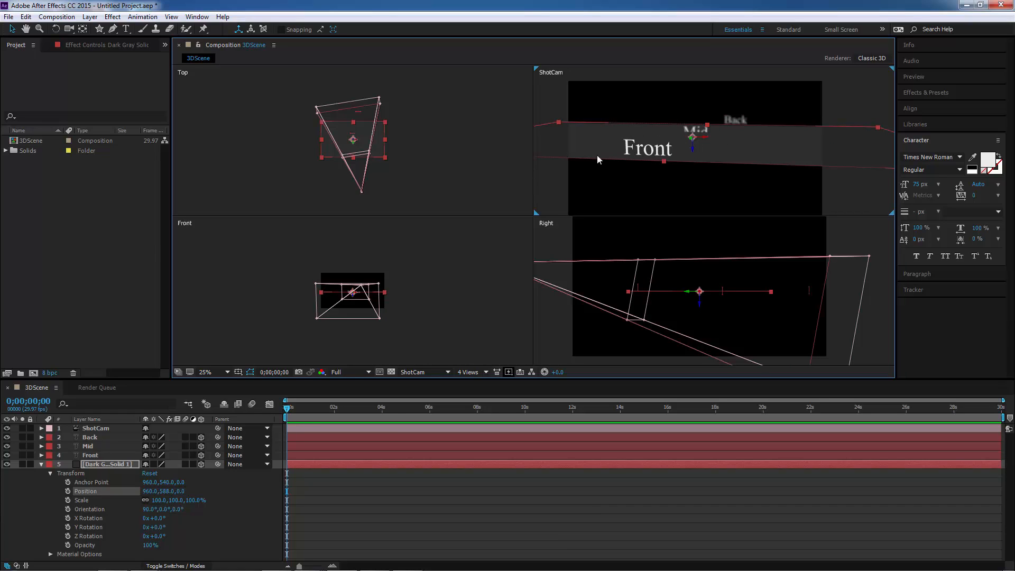
click(107, 446)
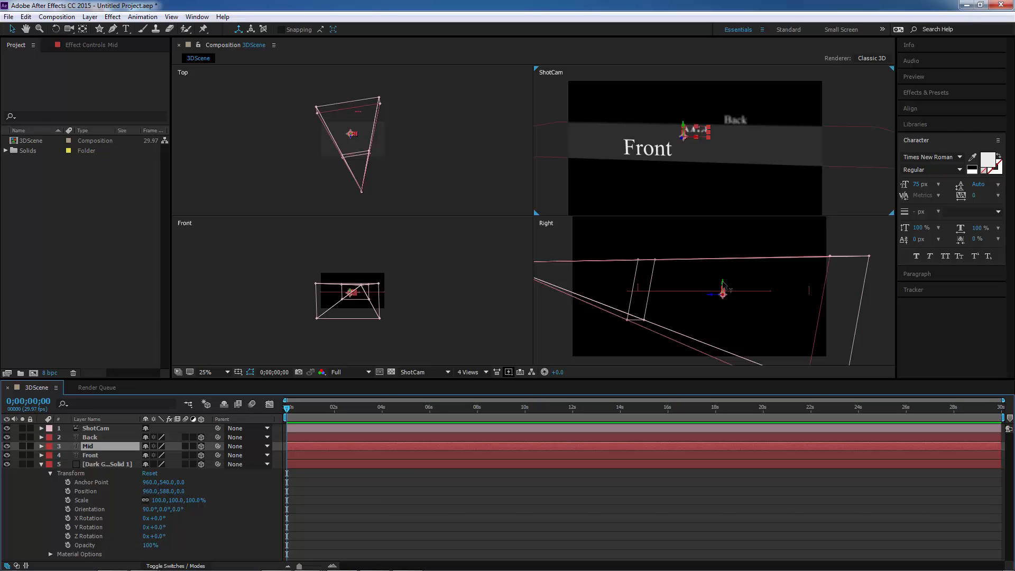
drag(723, 286, 730, 282)
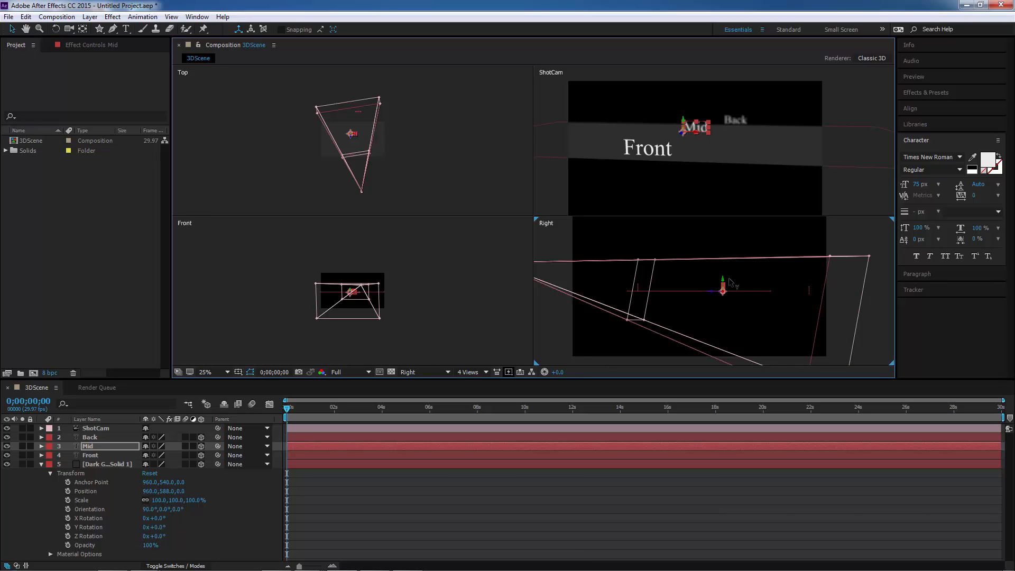
Scale the dark gray floor solid uniformly to 300%.
click(734, 121)
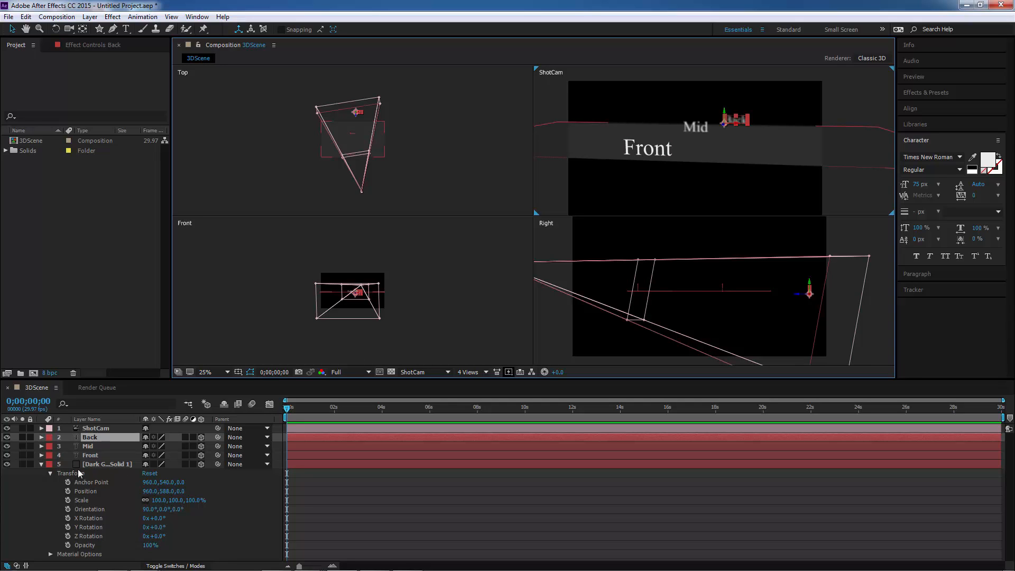
click(91, 465)
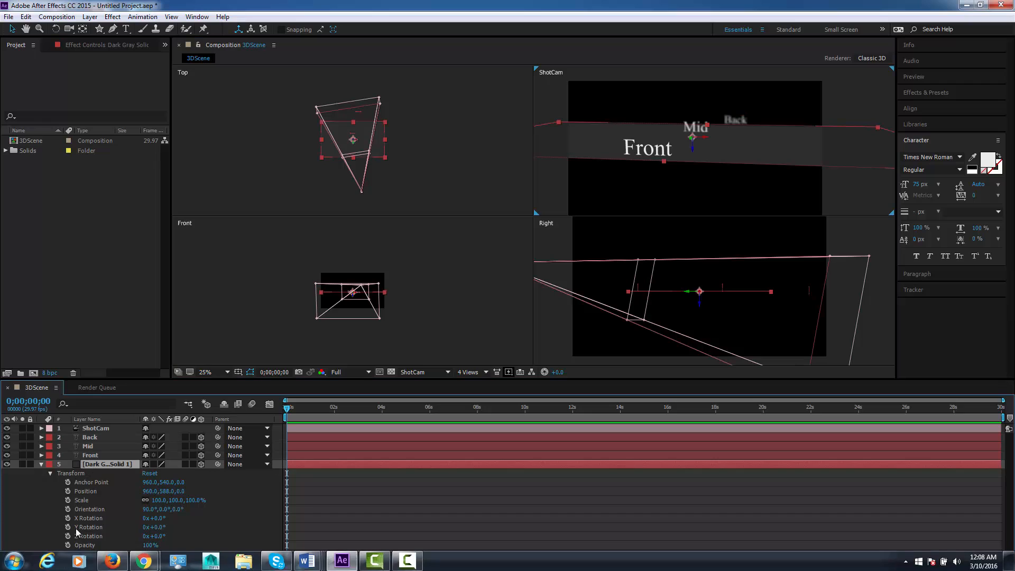
click(157, 500)
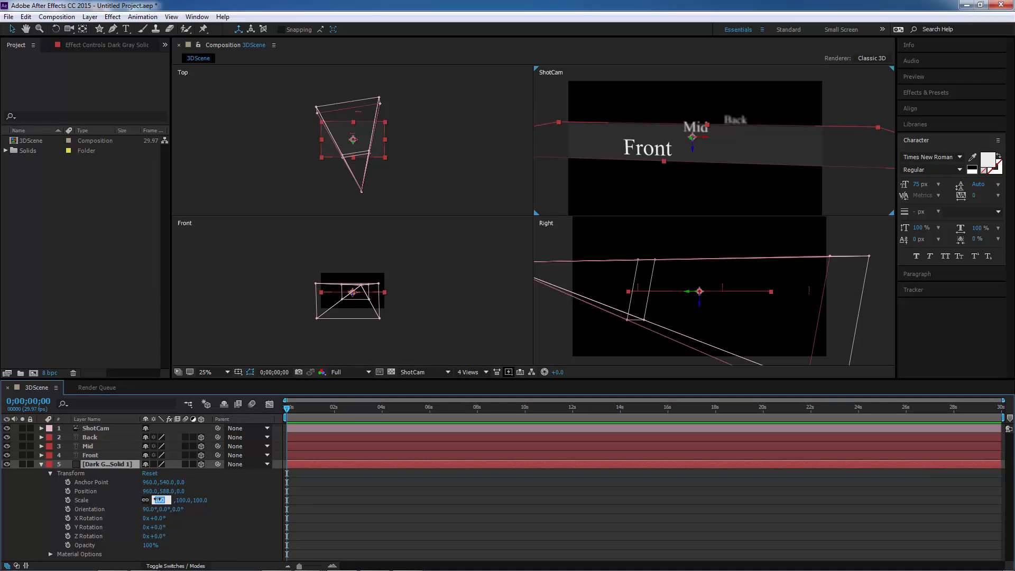
text(200)
key(Return)
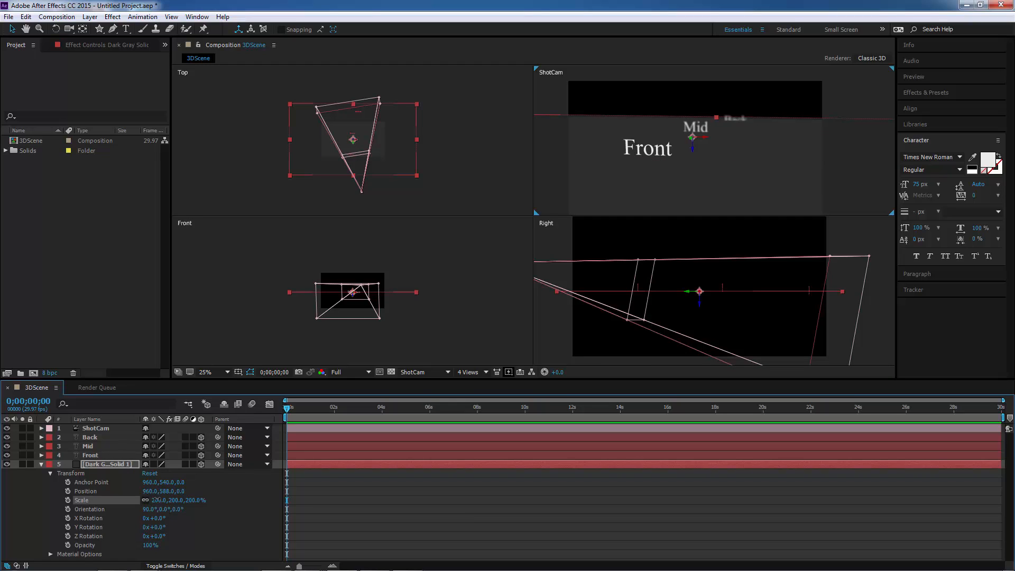
key(ctrl+Up)
key(ctrl+Up)
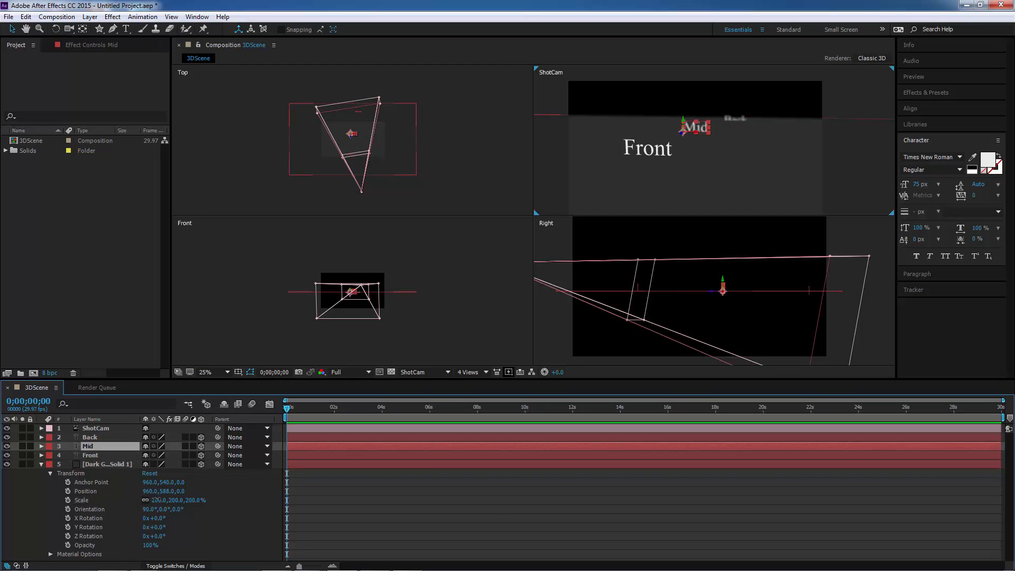
click(157, 500)
text(300)
key(Return)
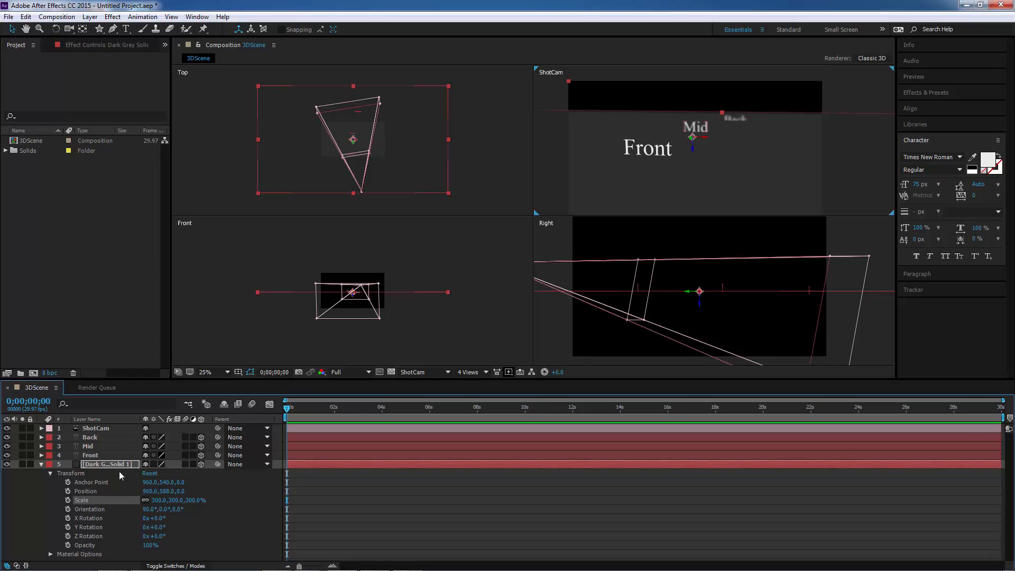
Raise the Back text layer slightly so it stands on the floor solid.
click(98, 438)
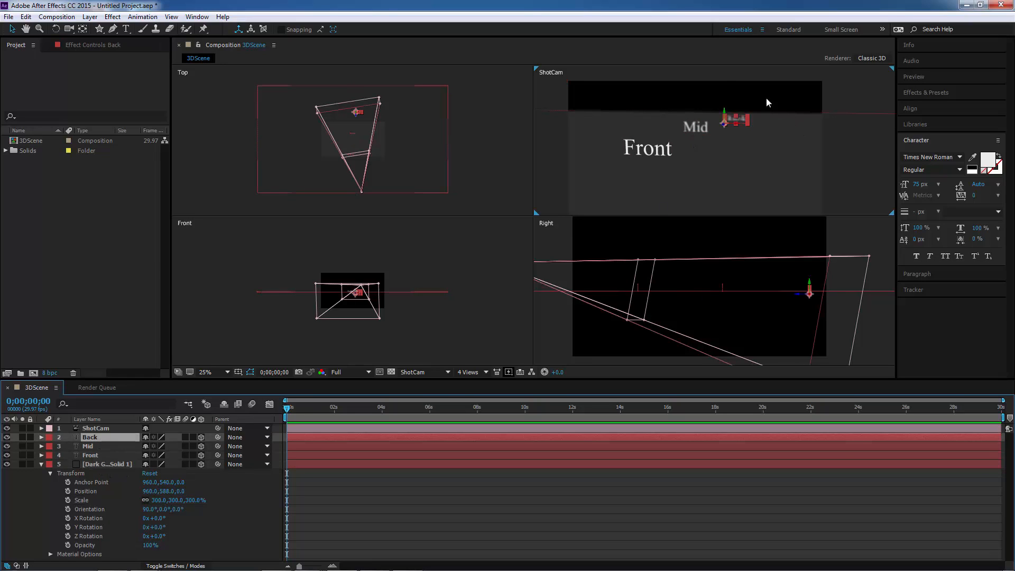
click(724, 108)
drag(725, 108, 724, 103)
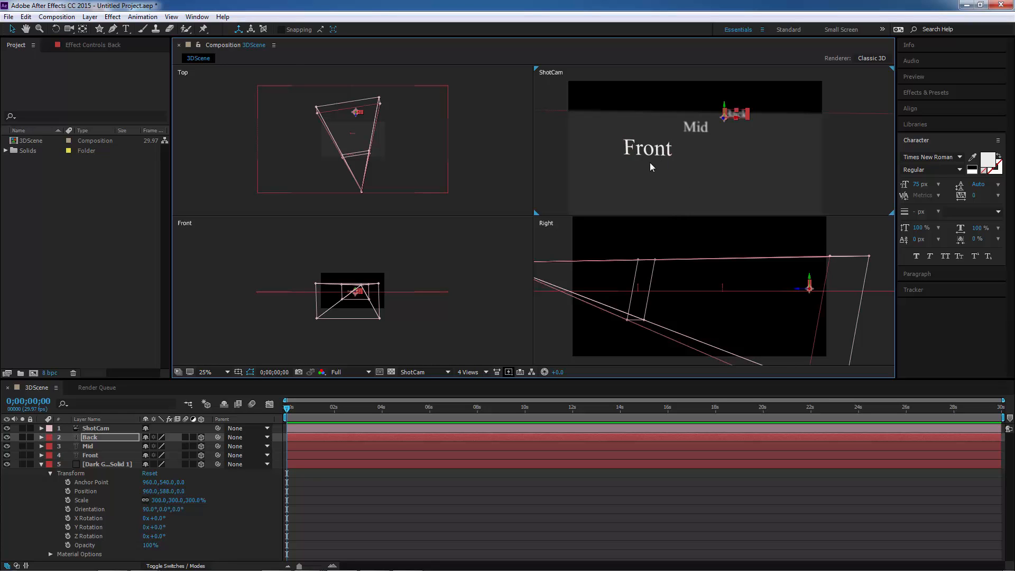
Set the floor solid's specular shininess to 100% in its material options and collapse the layer's properties.
click(50, 472)
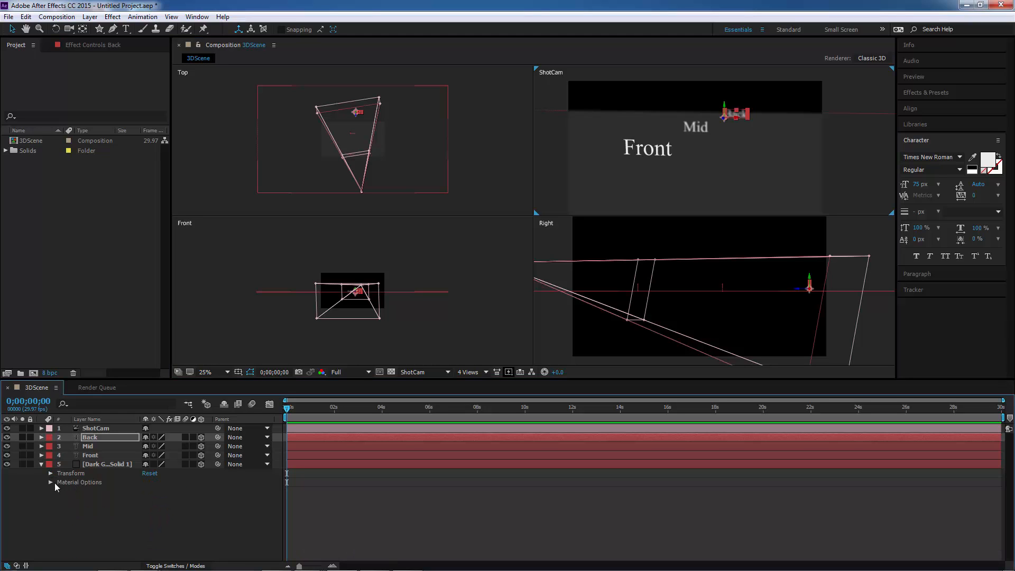
click(51, 482)
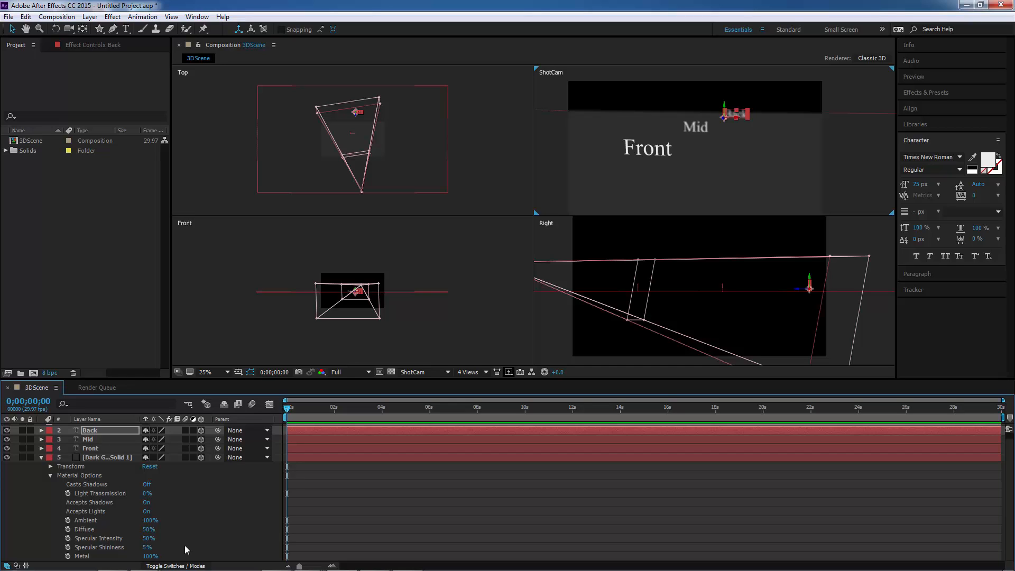
click(146, 547)
text(100)
key(Return)
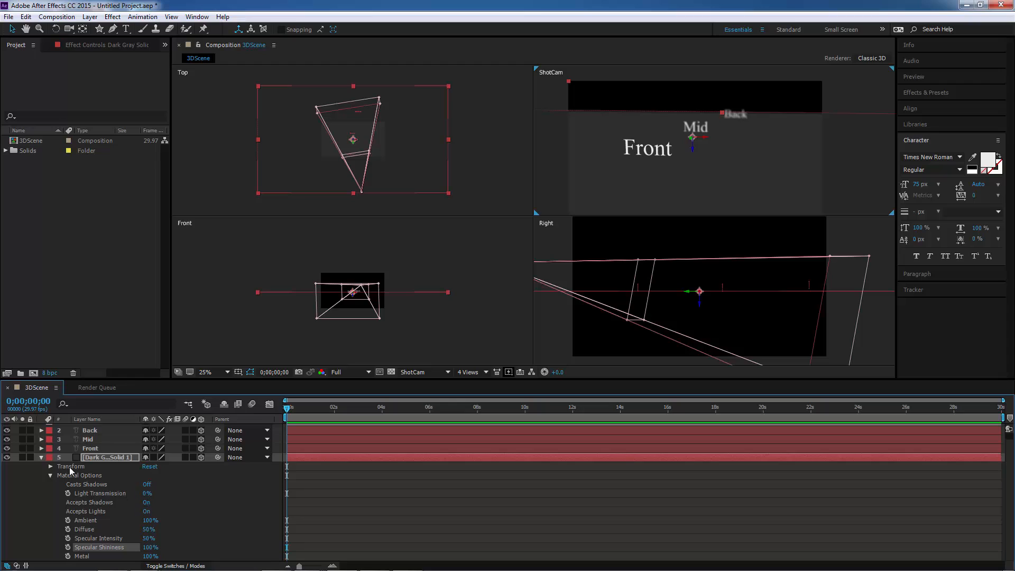
click(42, 457)
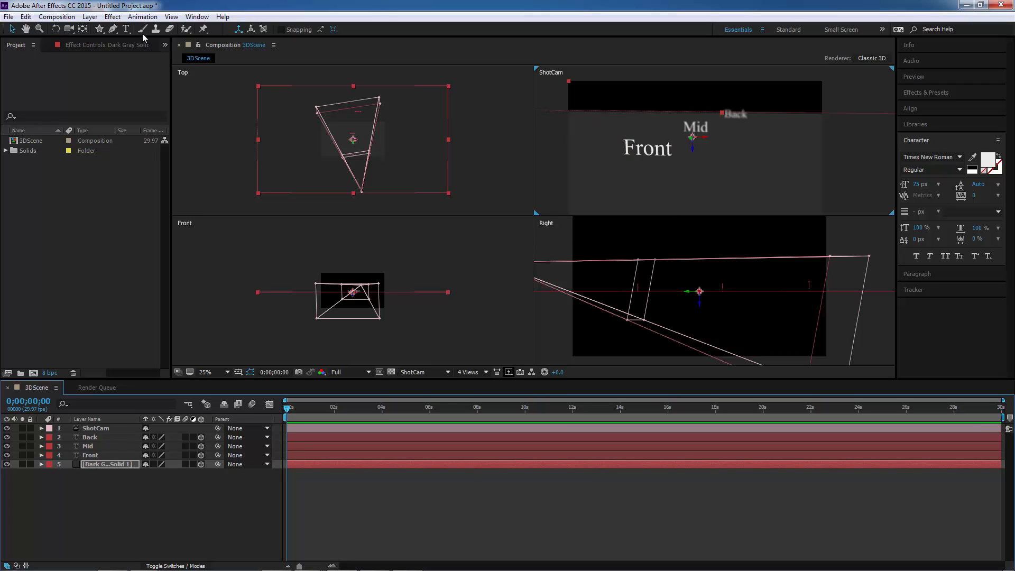
Start a new light layer of type Spot and name it SpotLight.
click(94, 18)
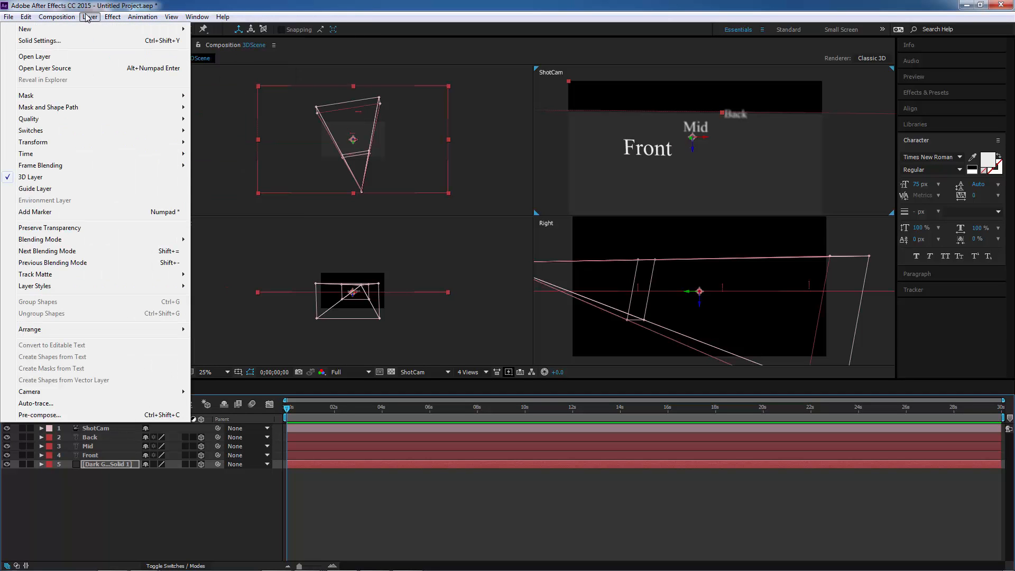
mouse_move(148, 30)
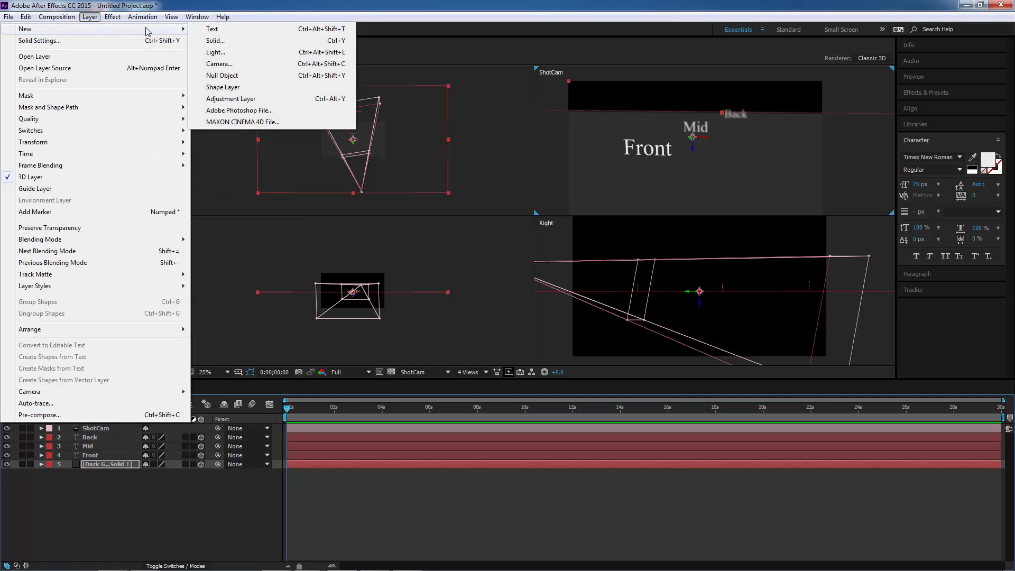
click(227, 53)
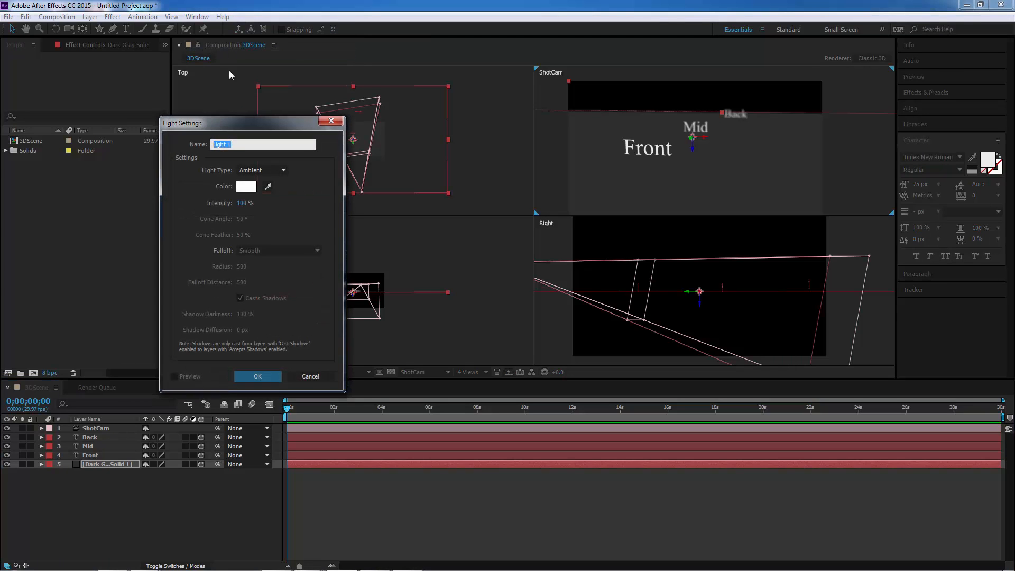
drag(238, 125, 164, 87)
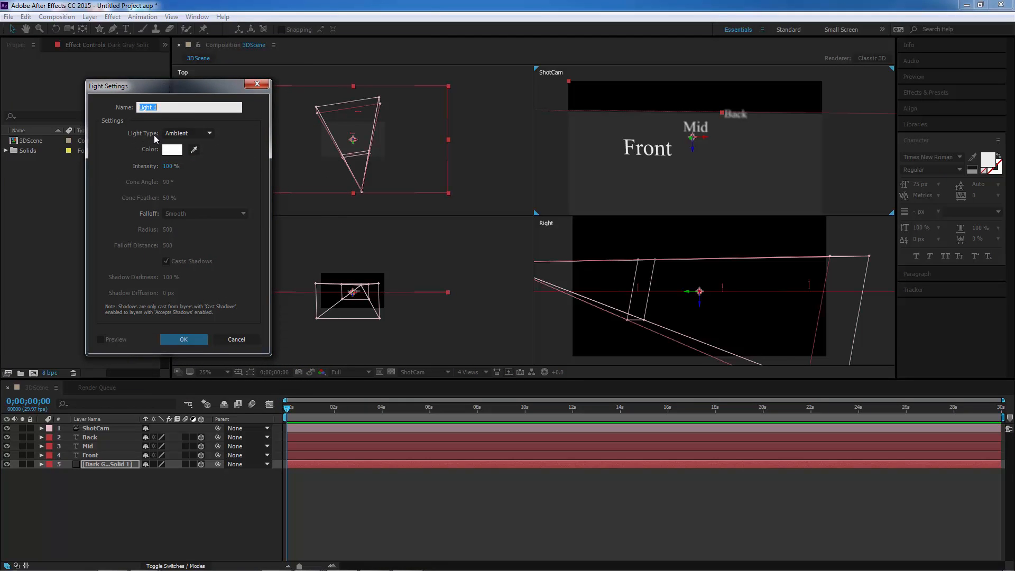
click(189, 133)
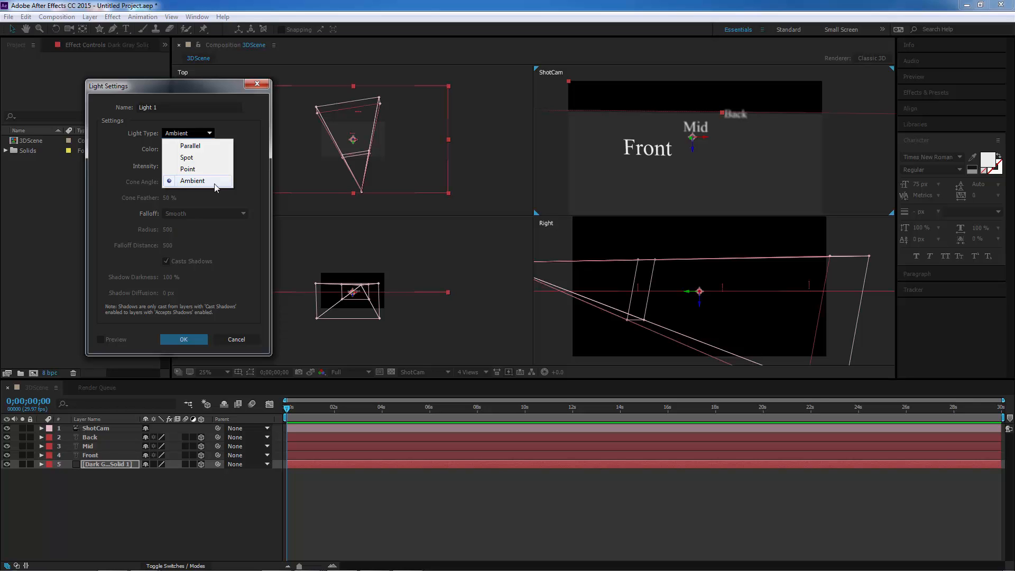
click(200, 157)
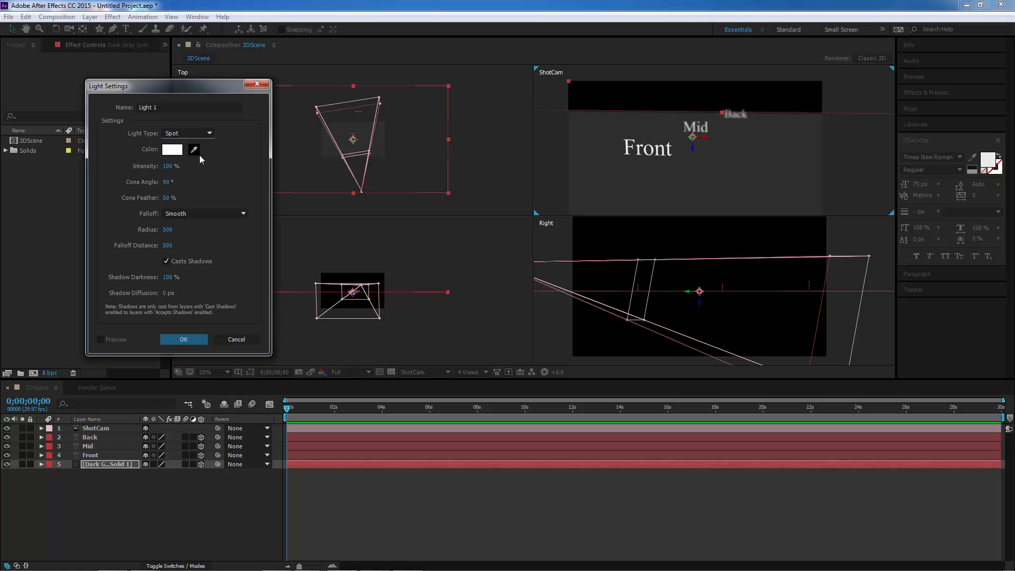
click(174, 107)
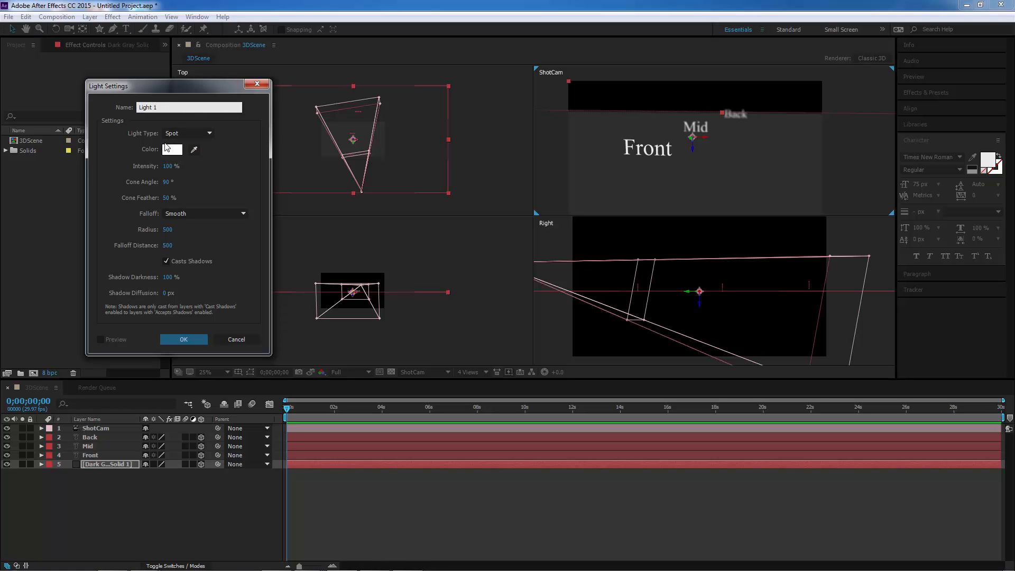
drag(168, 106, 59, 109)
text(SpotLight)
Set the spotlight's color to the pale blue B7ECFF.
click(172, 152)
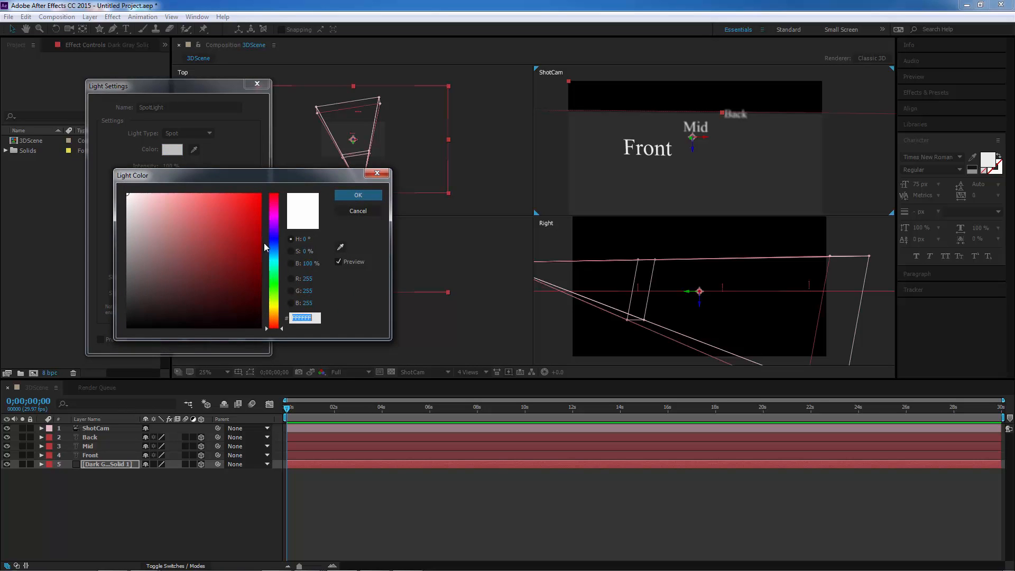
click(273, 257)
drag(252, 212, 164, 192)
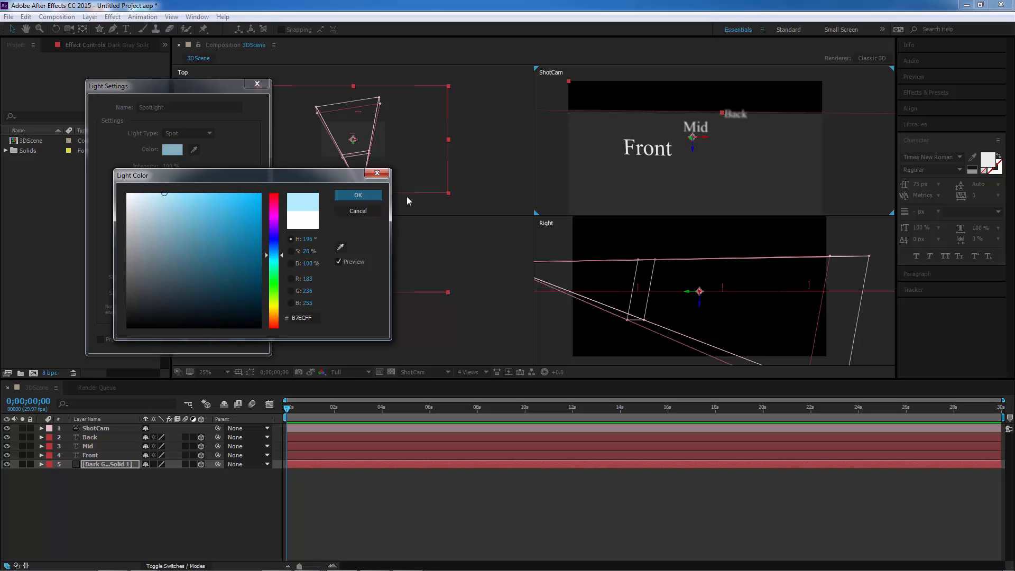
click(358, 195)
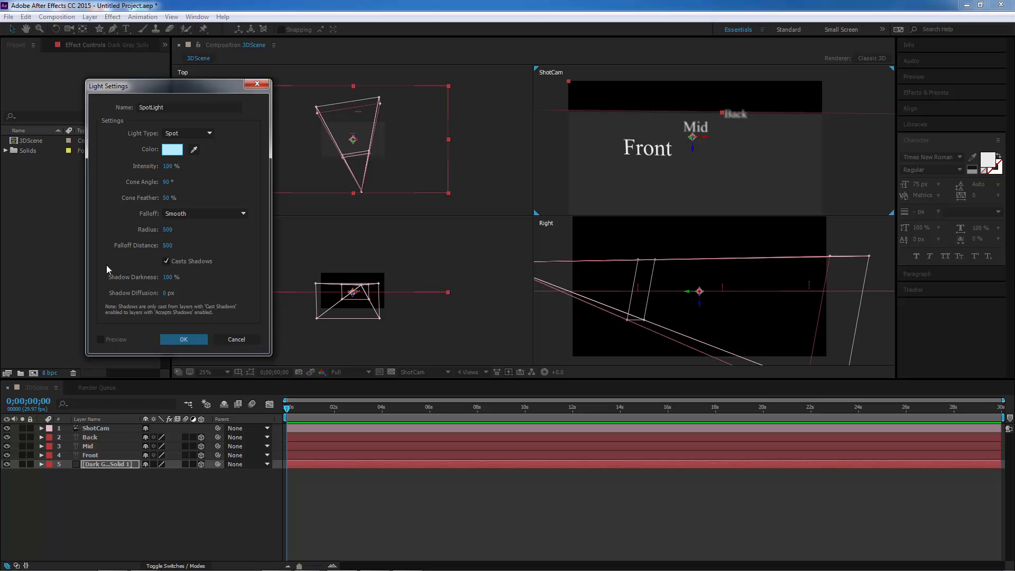
Keep the light's falloff Smooth, create the spotlight, and move it over the Front text in the ShotCam view.
click(192, 213)
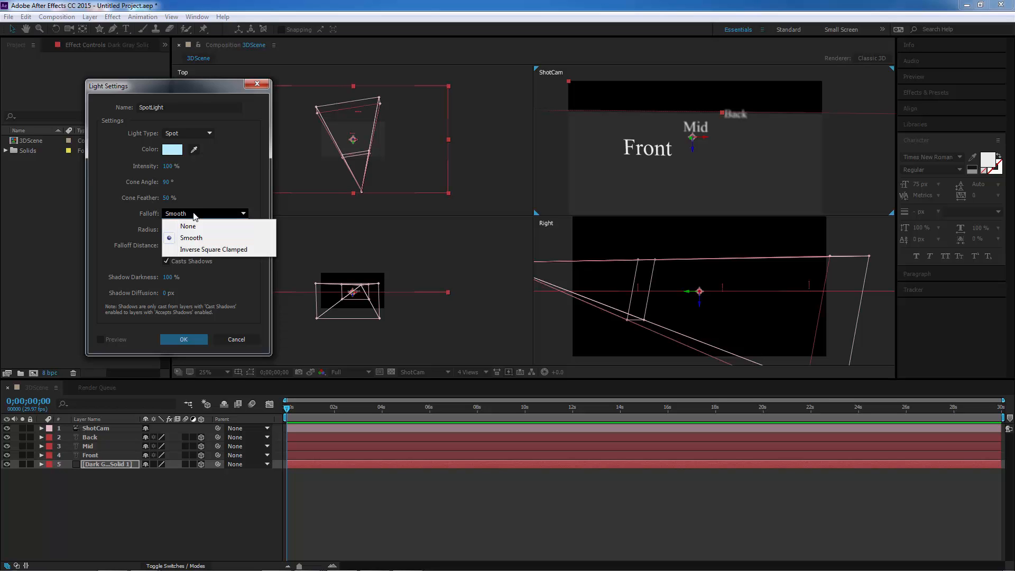
click(135, 214)
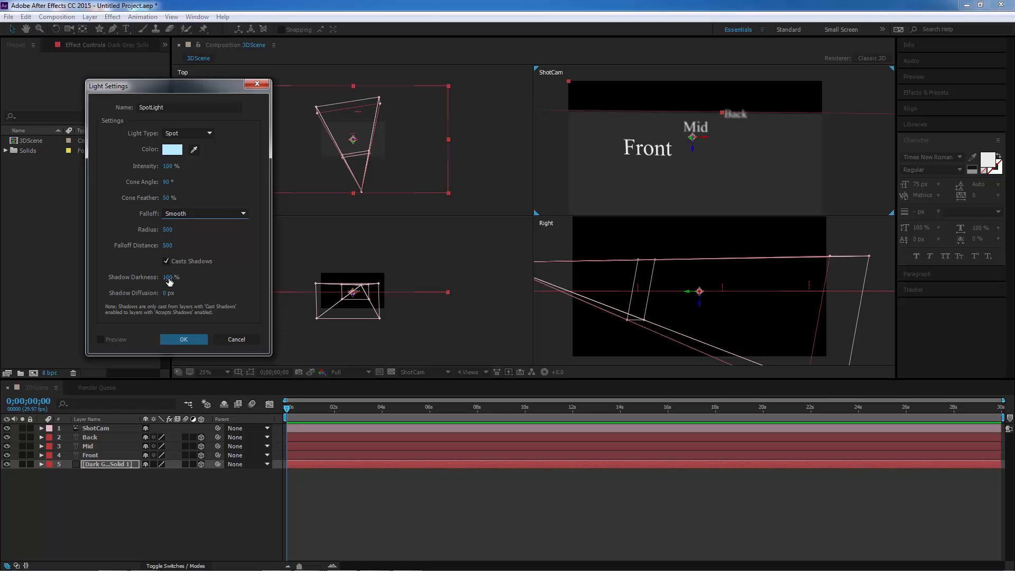
click(183, 339)
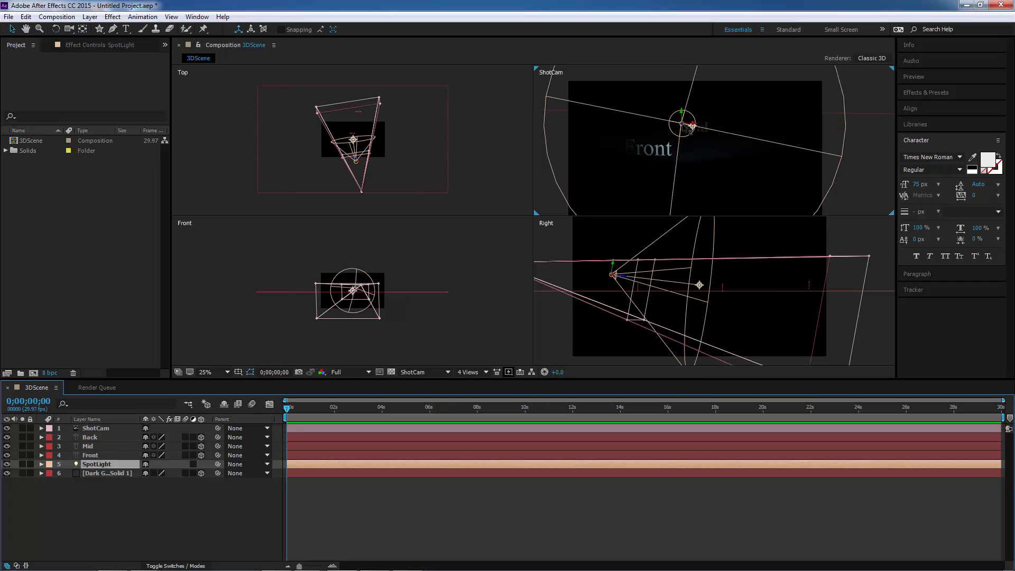
drag(693, 126, 652, 117)
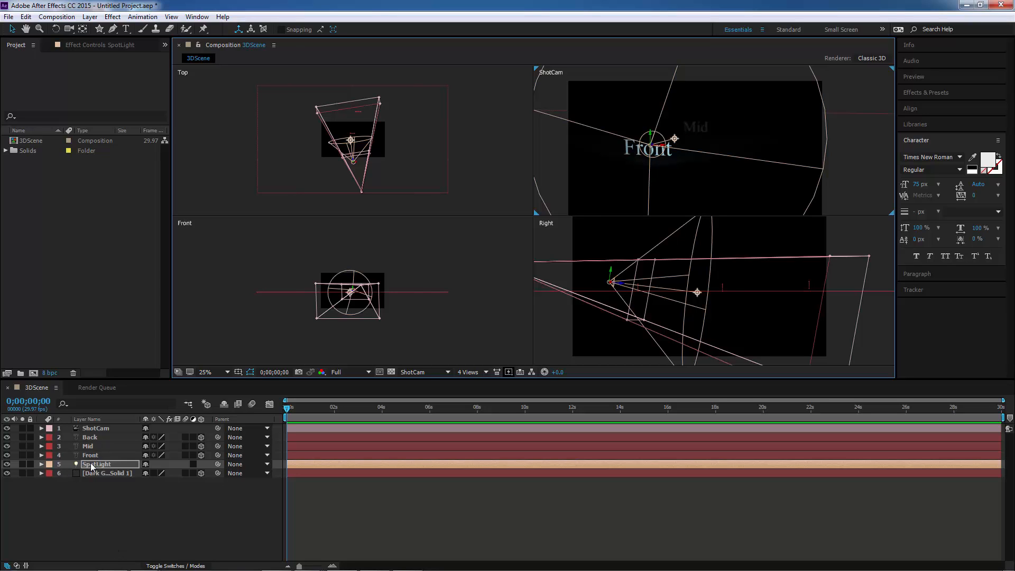
Expand the SpotLight layer's light options and try an intensity of 944% before setting it to 100%.
click(41, 464)
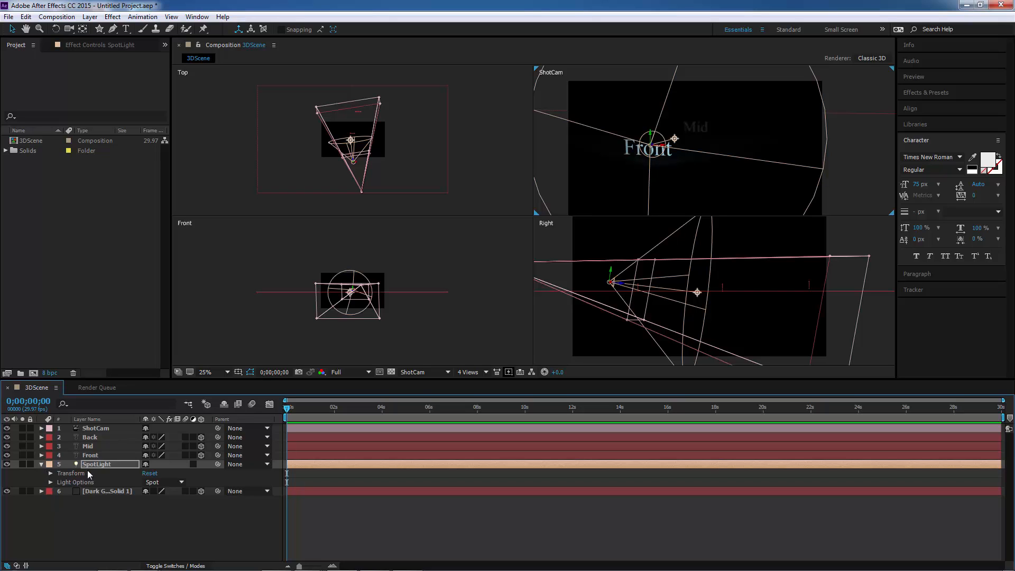
click(51, 482)
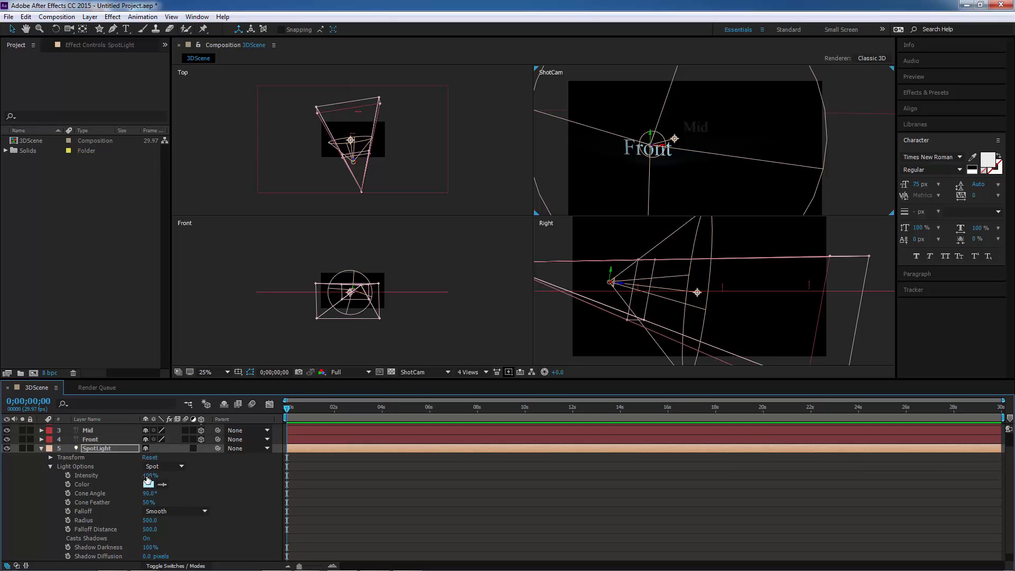
drag(149, 476, 584, 467)
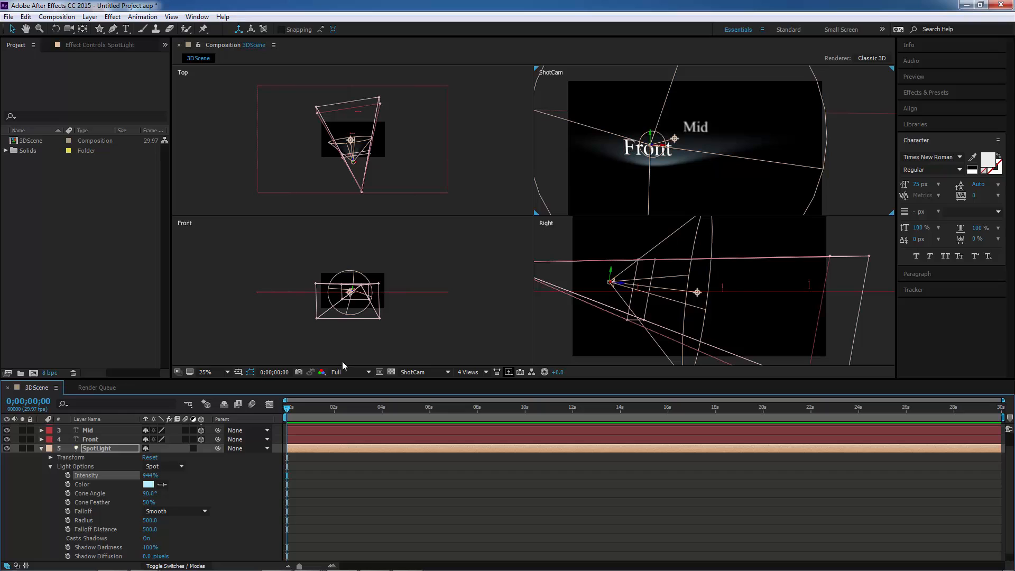
click(150, 475)
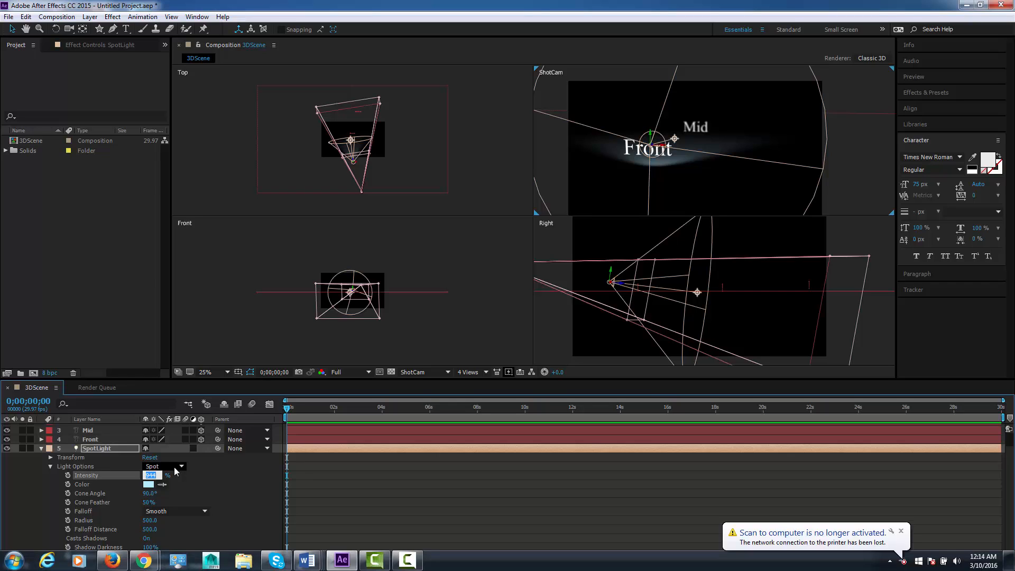
text(100)
key(Return)
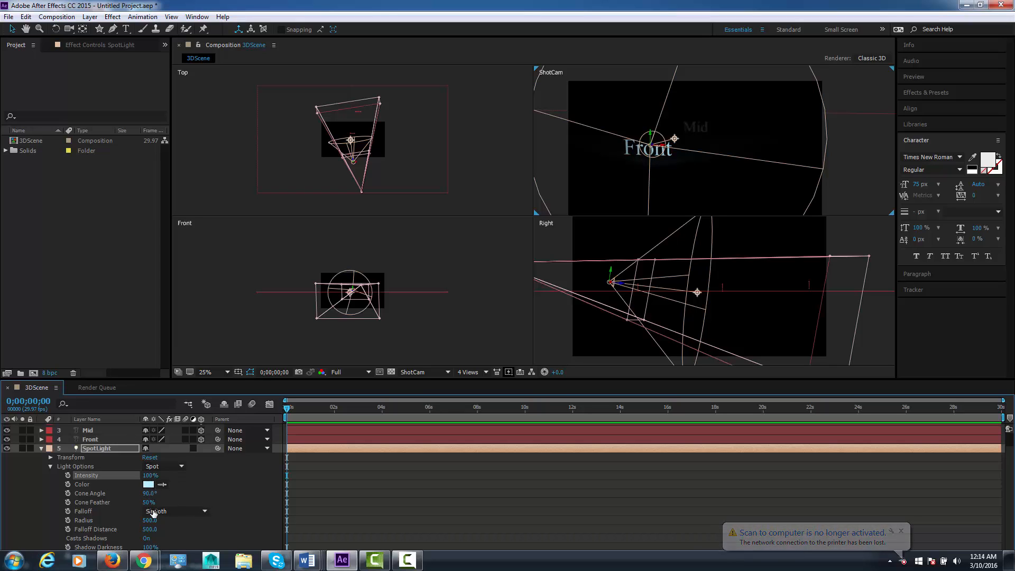
Try widening the spotlight's cone angle to 170° and narrowing it to about 28°.
scroll(198, 517, down, 1)
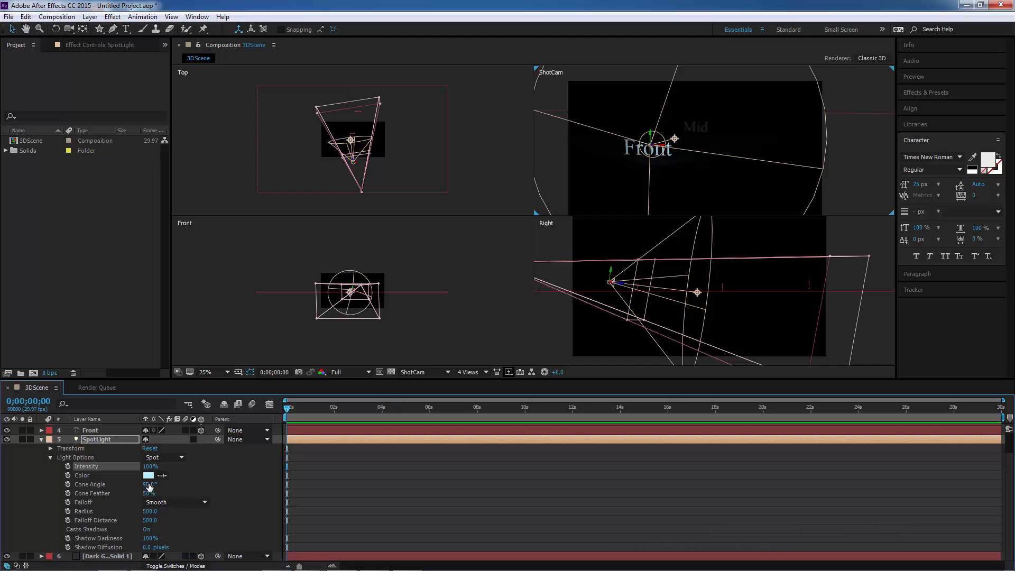
drag(150, 484, 195, 480)
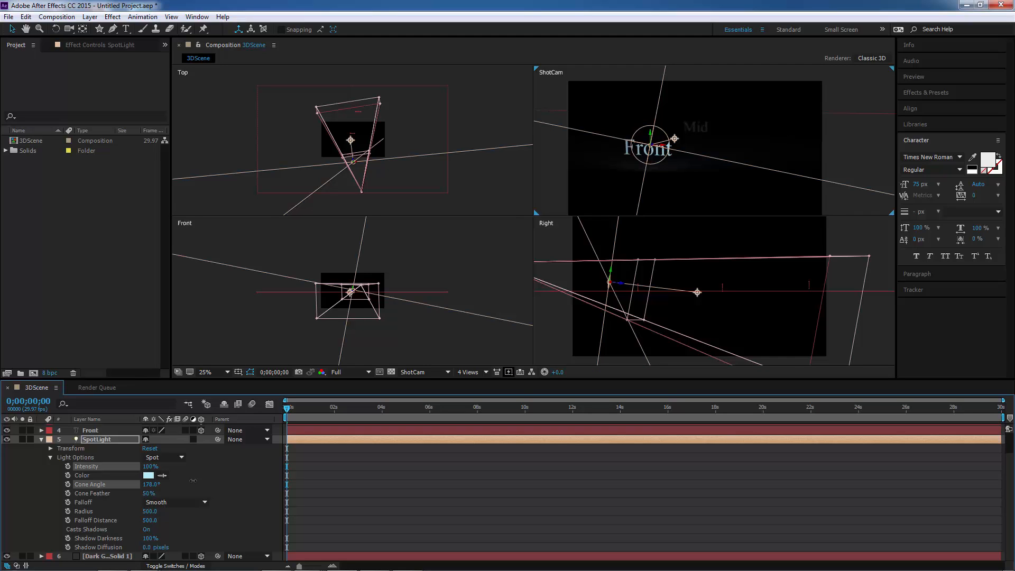
mouse_move(193, 481)
mouse_down()
mouse_move(121, 502)
mouse_move(161, 507)
mouse_up()
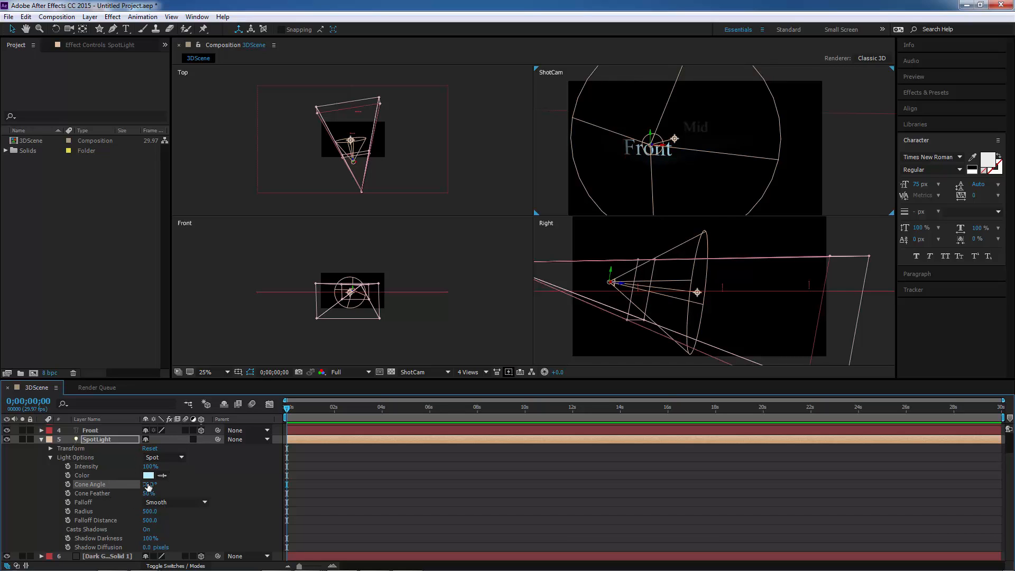
drag(149, 487, 128, 487)
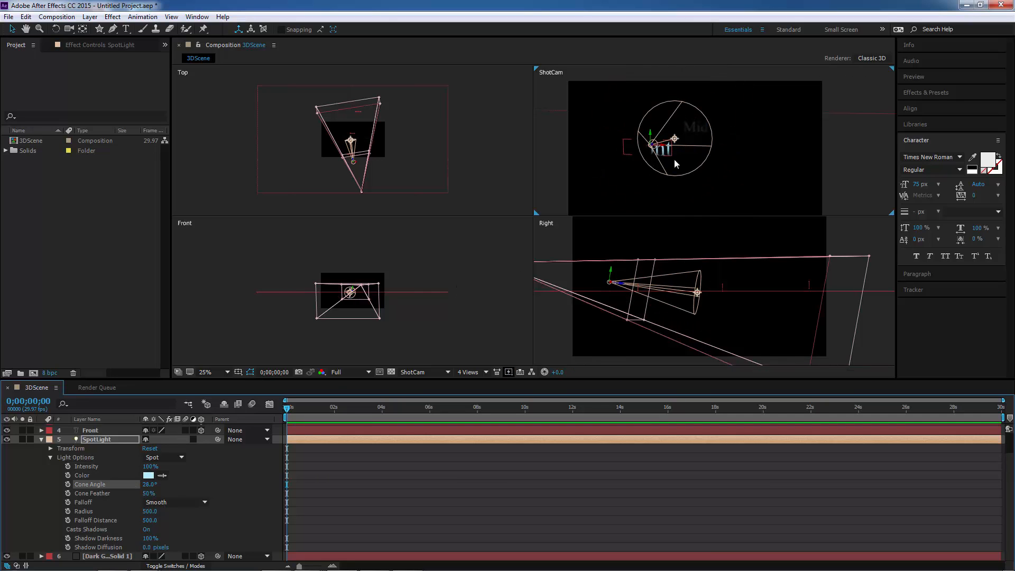
Try spotlight cone feather values of 0% and 100%, and narrow the cone angle to 22°.
key(period)
key(period)
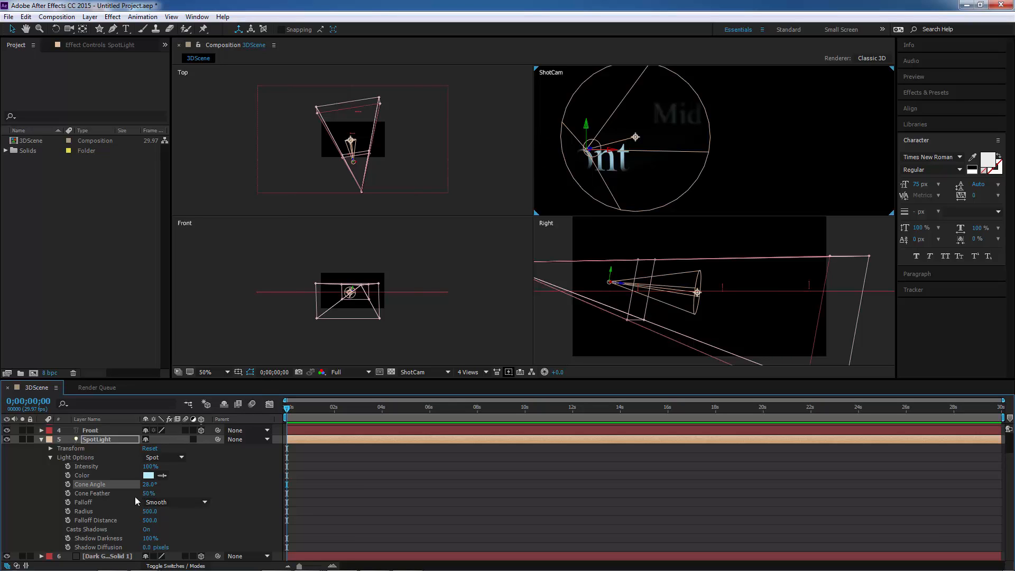
drag(147, 494, 107, 492)
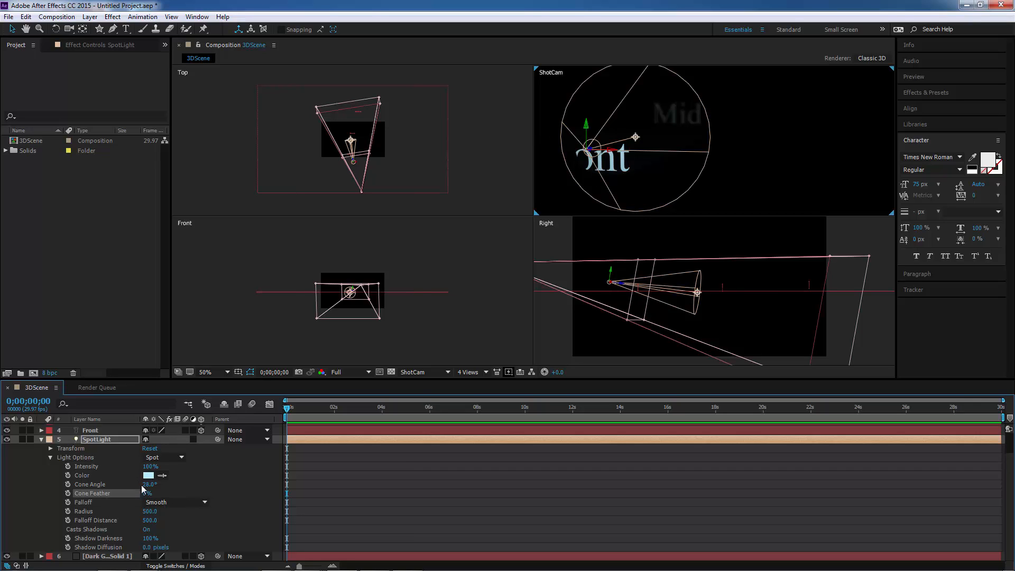
drag(146, 493, 203, 487)
drag(151, 488, 146, 485)
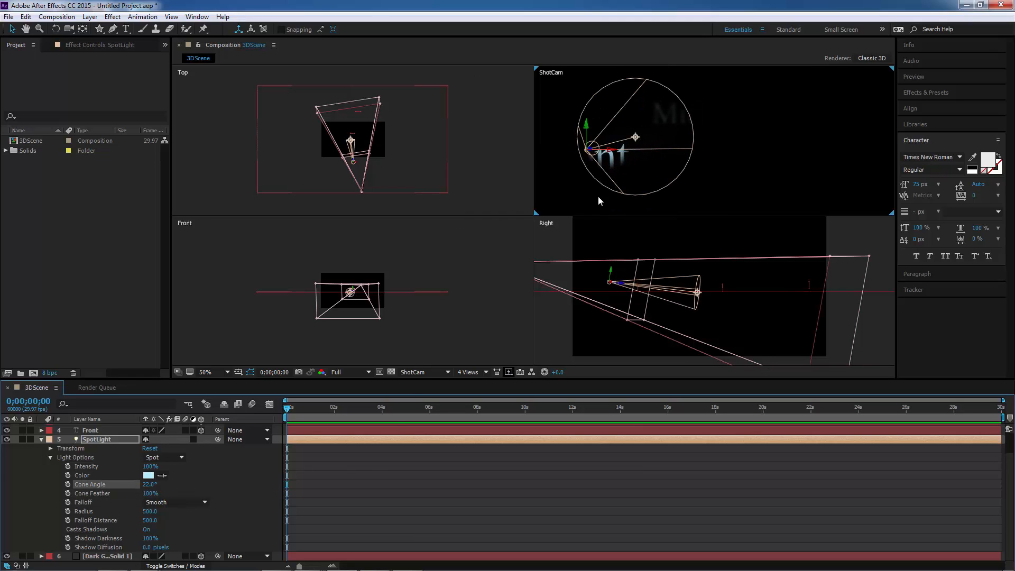
Set the spotlight's cone feather to 50% and its cone angle to 70°.
click(152, 494)
text(50)
key(Return)
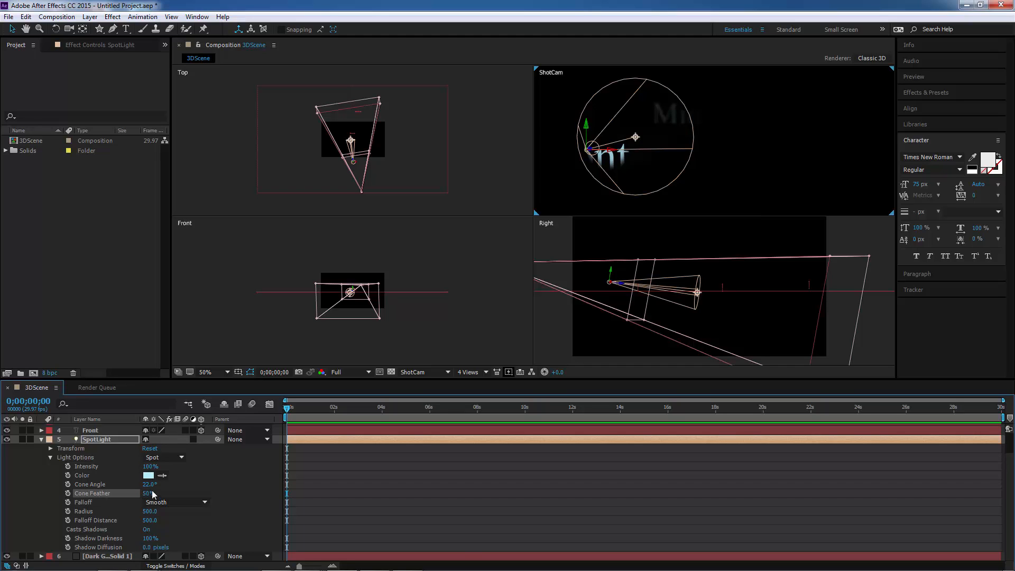
drag(147, 485, 170, 482)
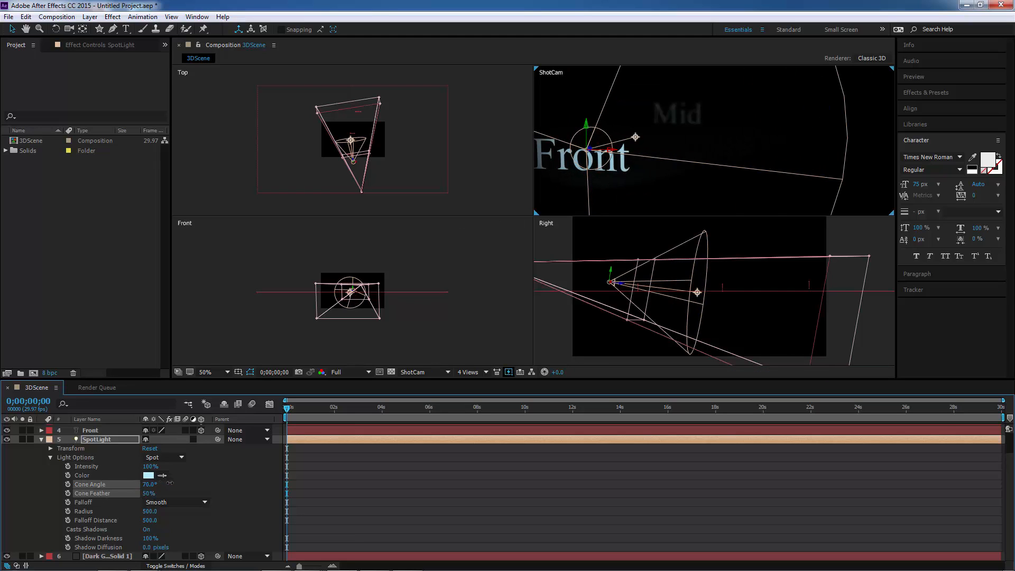
key(comma)
key(comma)
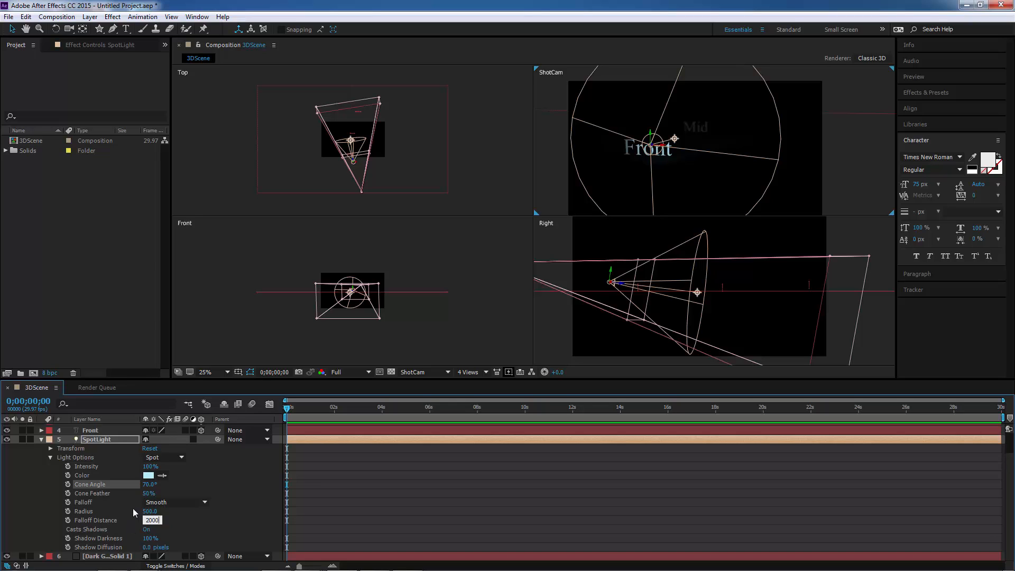
Try a spotlight falloff distance of 2000 and reduce it to 1000.
key(Return)
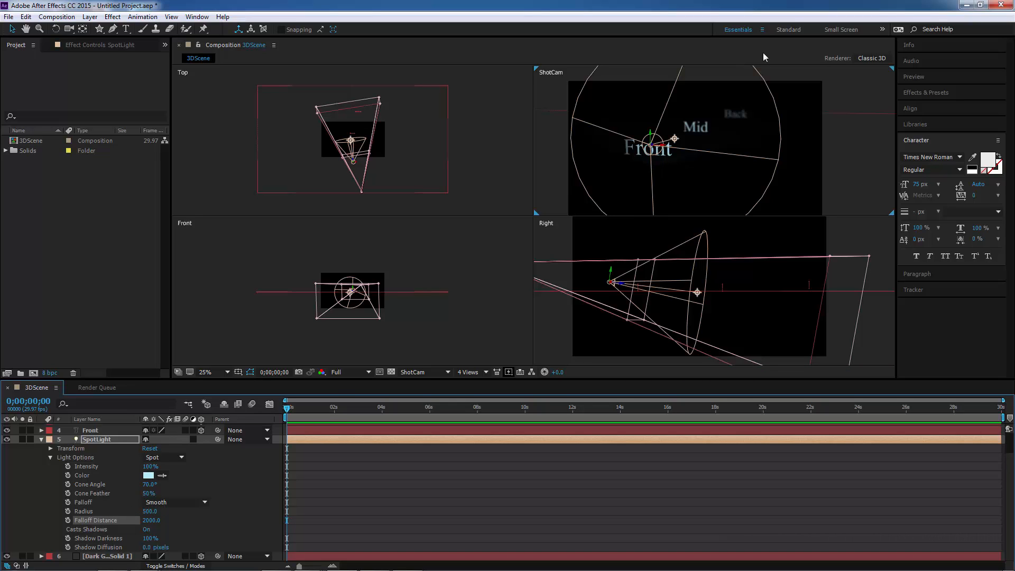
click(148, 521)
text(1000)
key(Return)
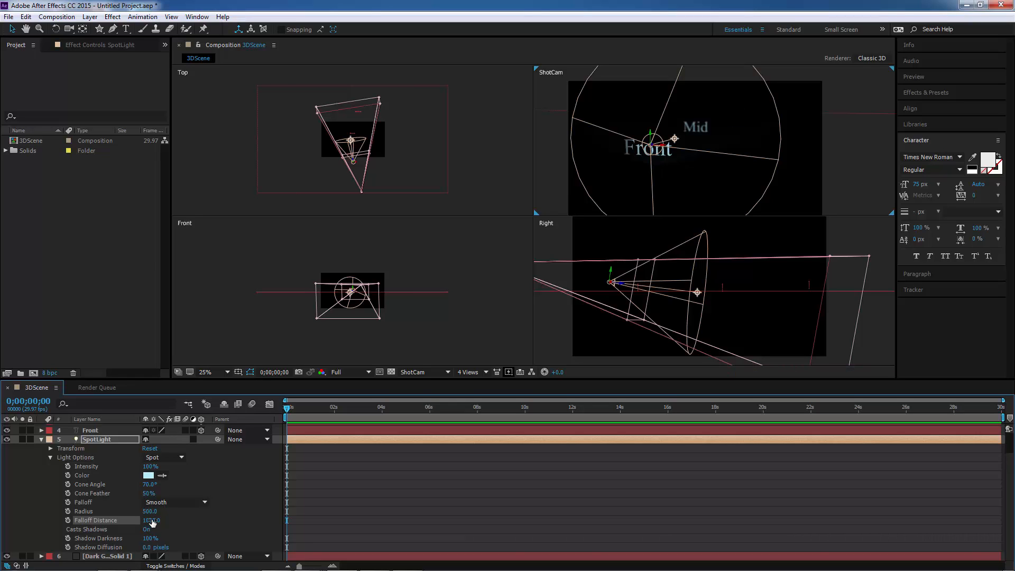
Raise the spotlight's falloff distance to 2000 and further to 3000.
click(148, 521)
text(2000)
key(Return)
click(151, 520)
text(3000)
key(Return)
Set the spotlight's radius to 1500 and its falloff distance to 2000.
click(142, 511)
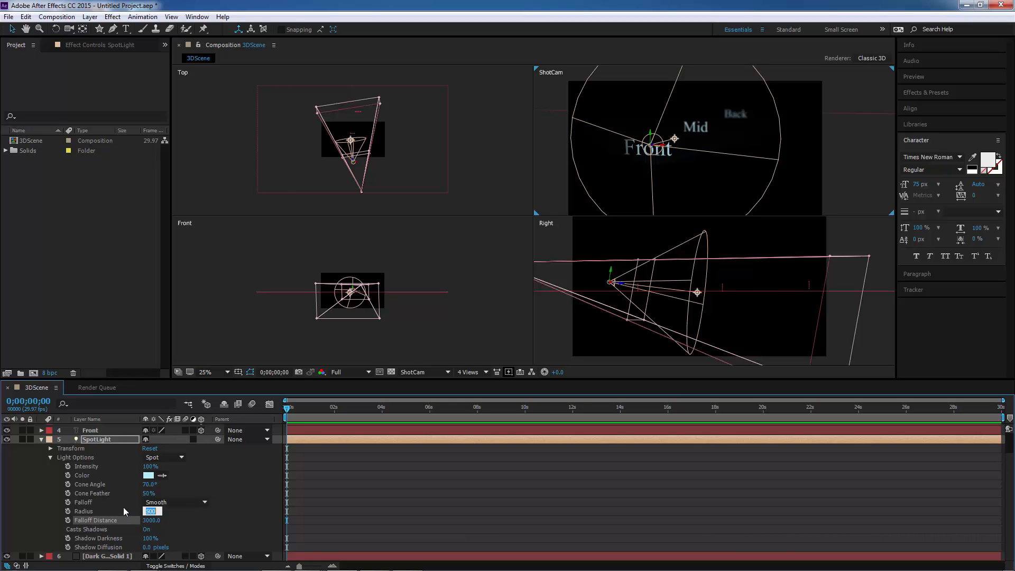
text(1500)
key(Return)
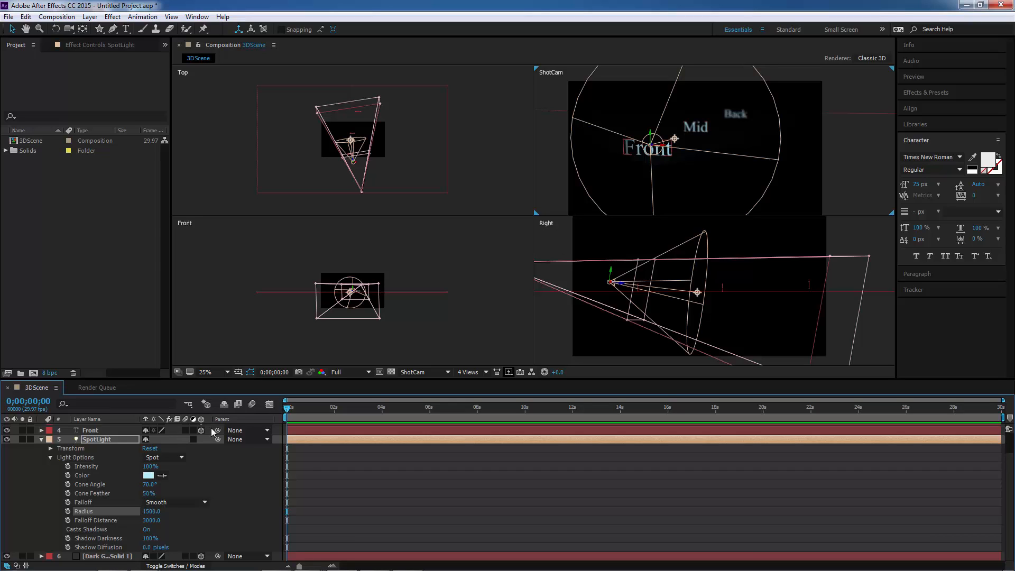
click(150, 520)
text(2000)
key(Return)
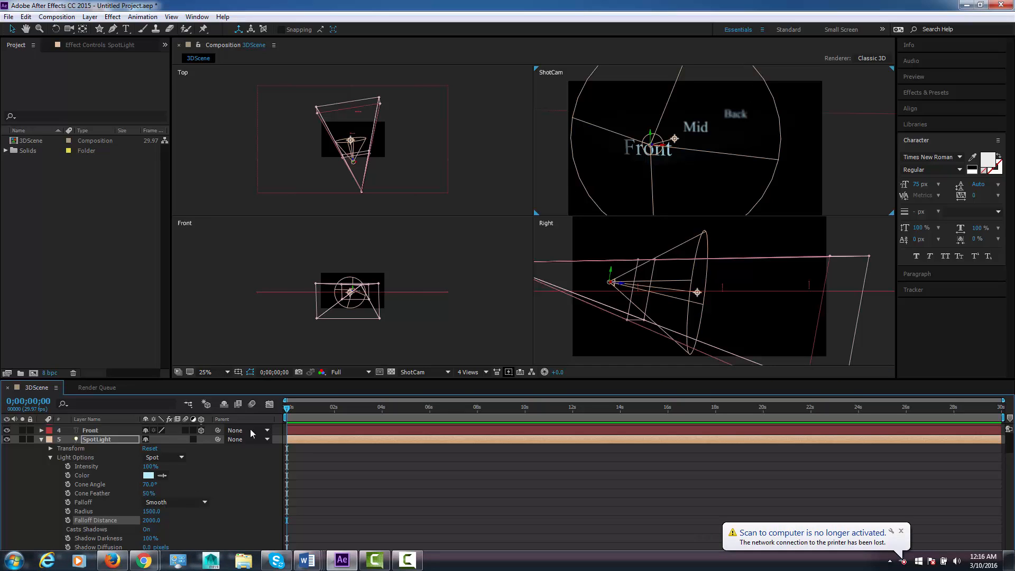
Set the spotlight's radius to 1000, raise the light above the Front text and aim it downward.
click(151, 511)
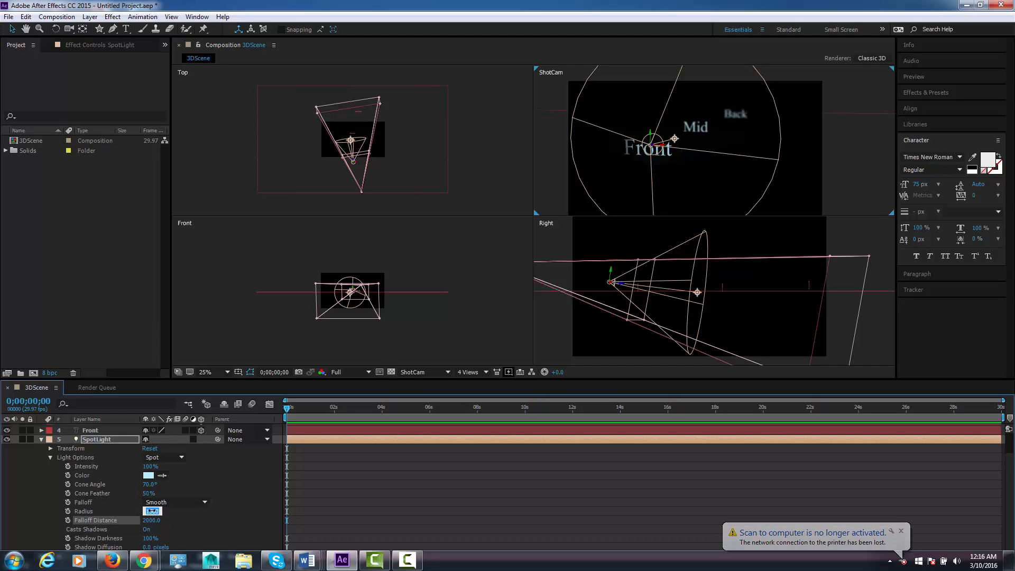
text(1000)
key(Return)
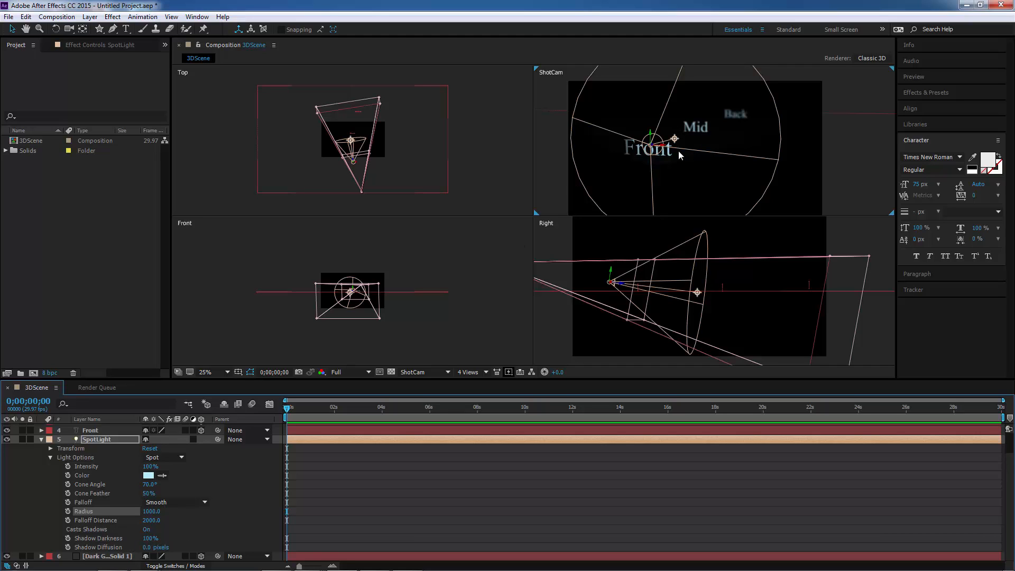
mouse_move(657, 150)
mouse_down()
mouse_move(655, 121)
mouse_move(673, 121)
mouse_move(664, 149)
mouse_up()
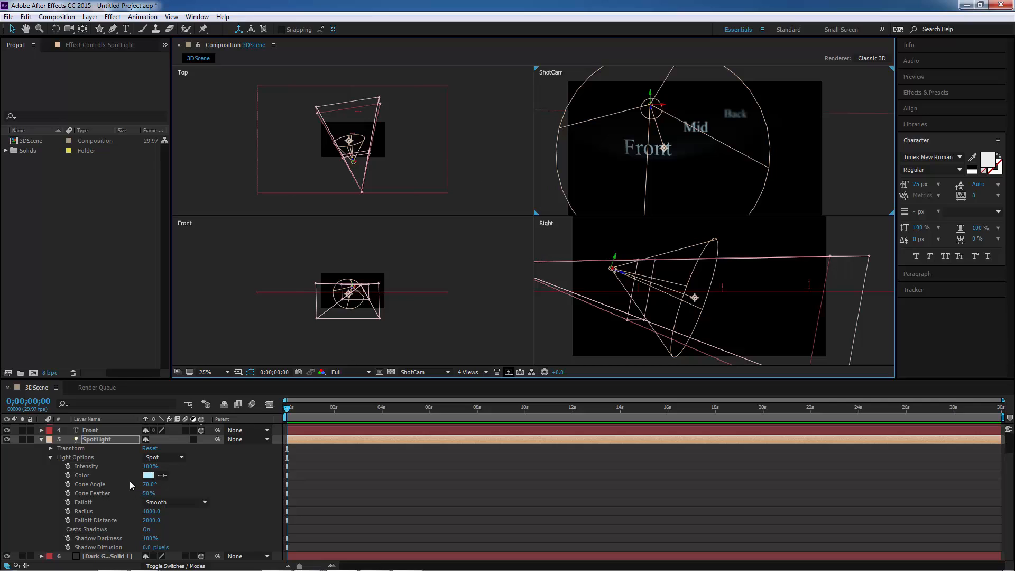
Raise the spotlight's intensity to 184% and shift its point of interest slightly lower.
drag(151, 469, 194, 462)
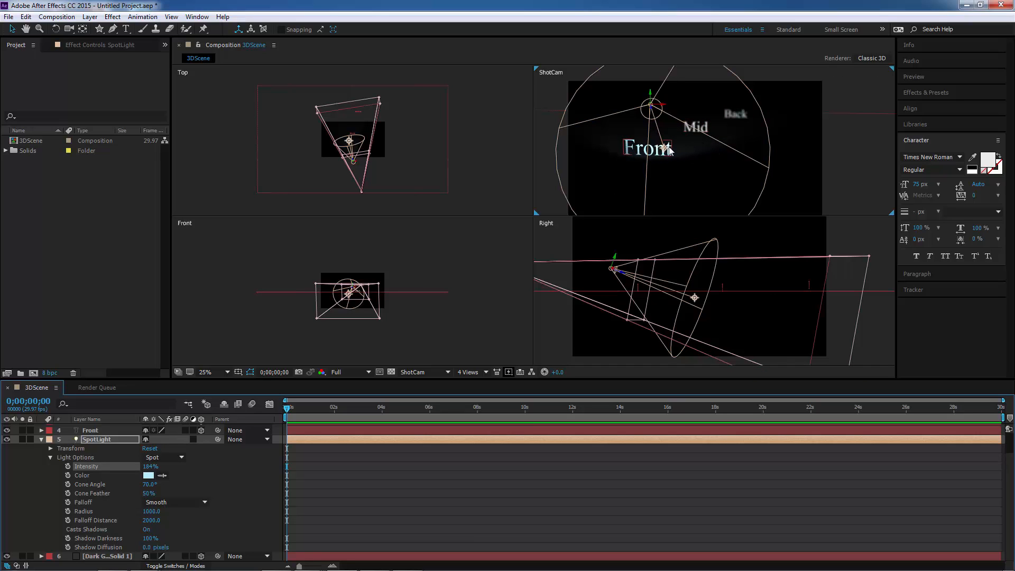
drag(665, 148, 663, 152)
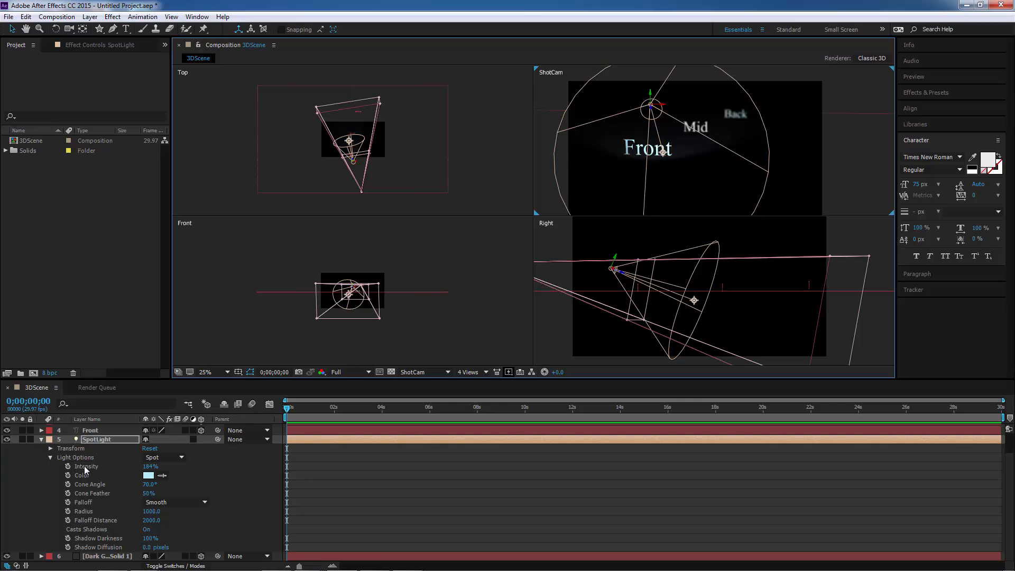
click(41, 439)
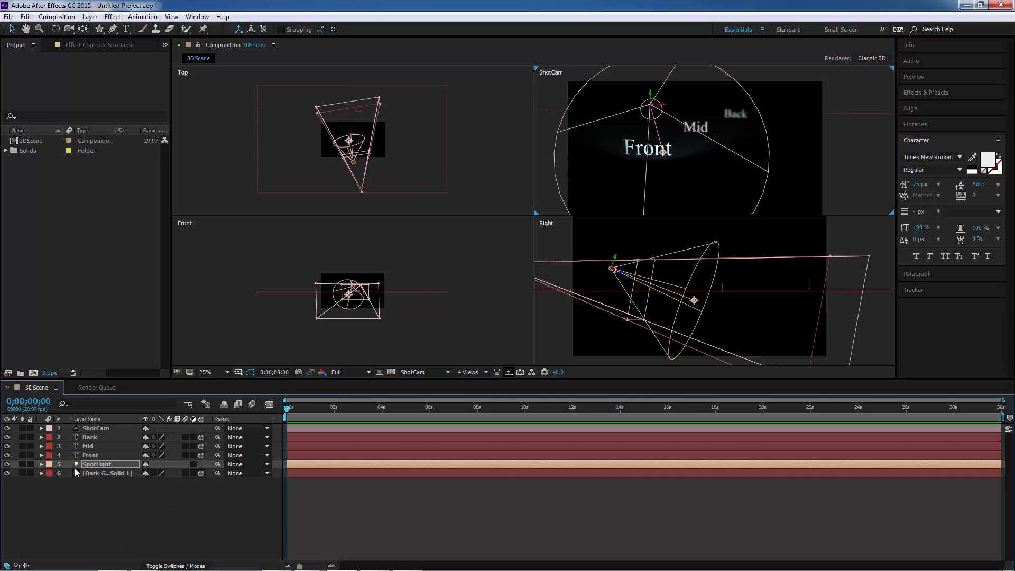
click(42, 464)
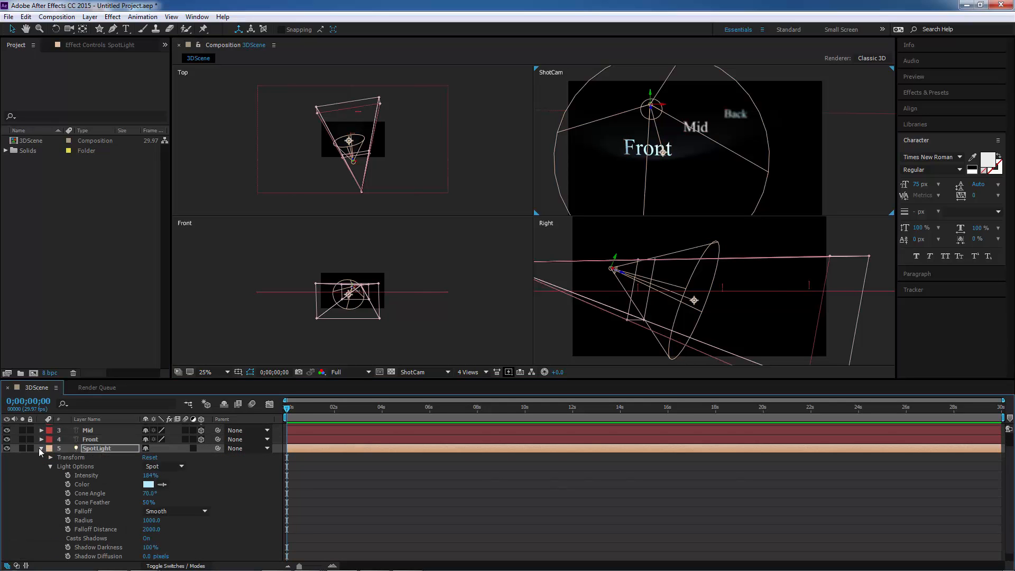
click(40, 448)
Turn on Casts Shadows in the material options of the Back, Mid and Front text layers together.
click(88, 456)
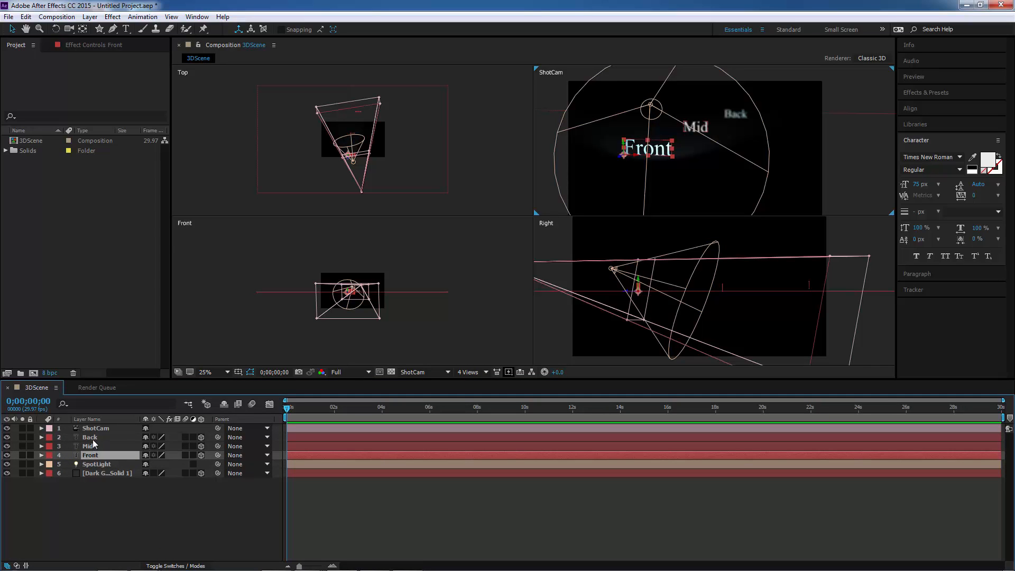
shift+click(93, 439)
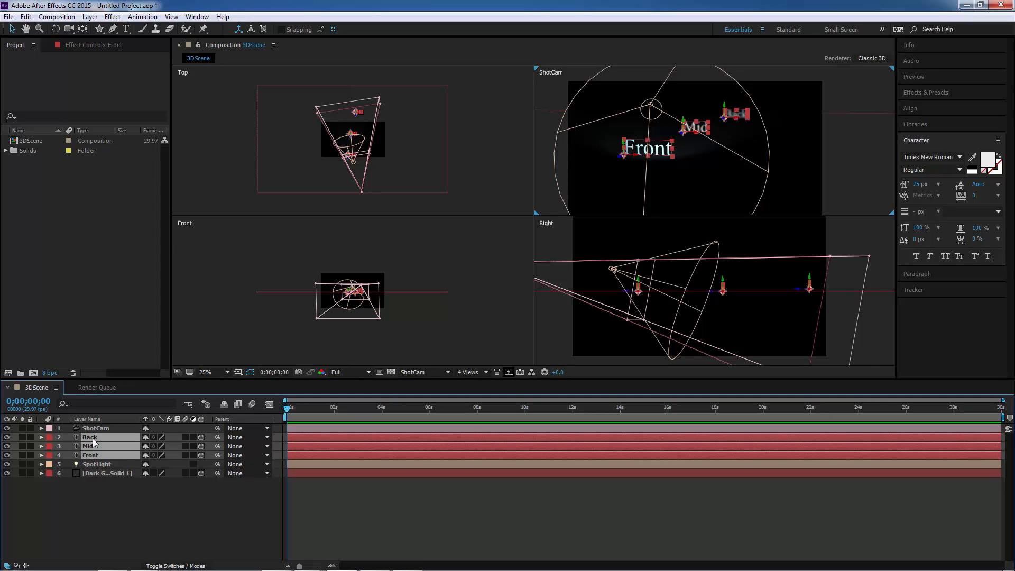
click(42, 456)
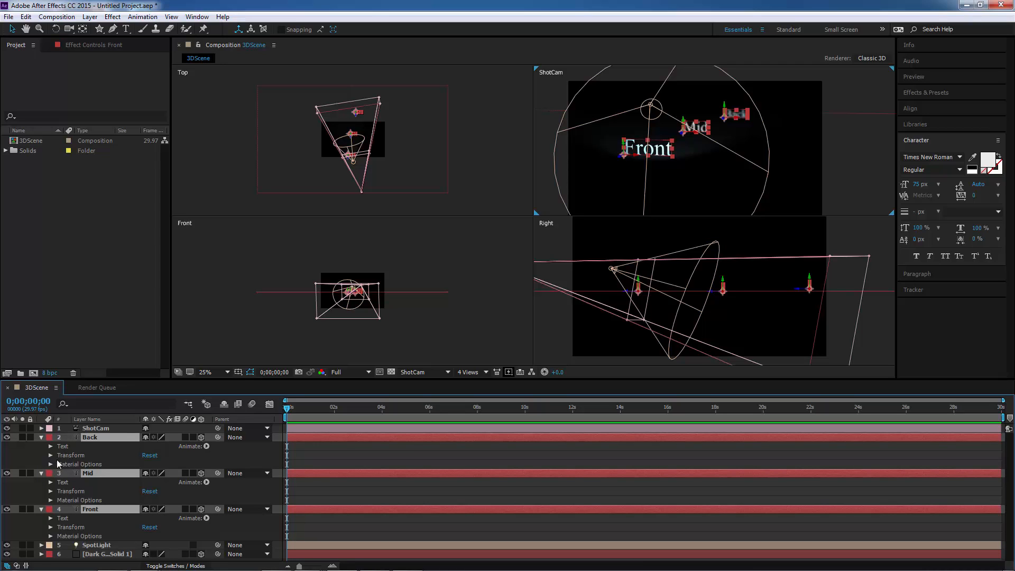
click(51, 464)
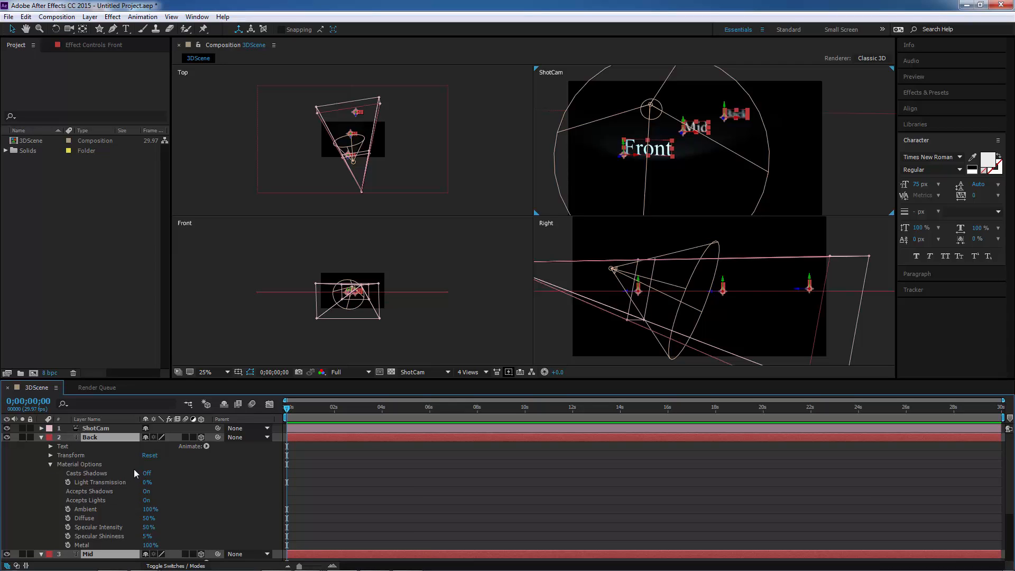
click(147, 473)
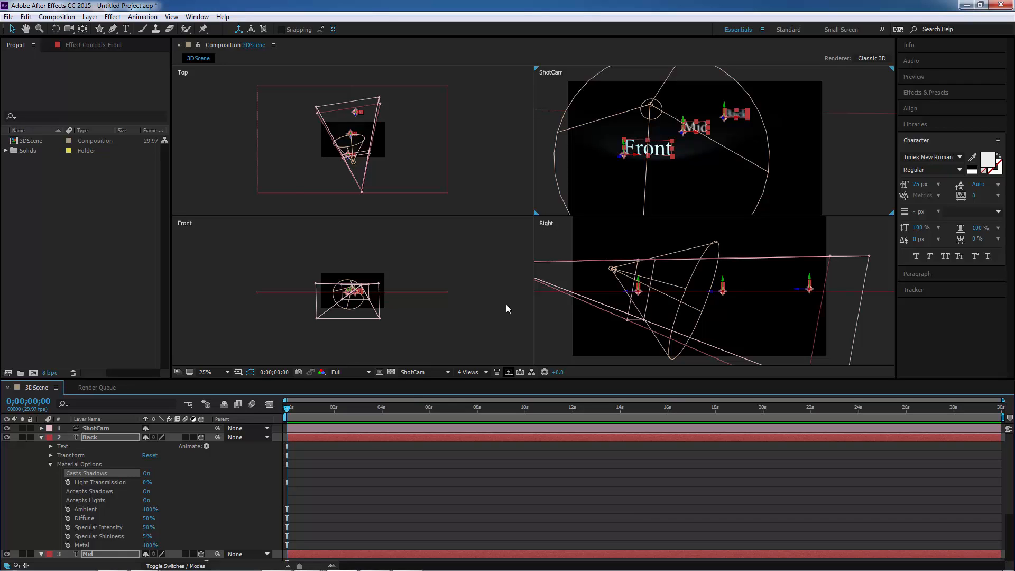
Orbit the ShotCam camera around the text and move the spotlight farther back from the Front text.
click(69, 28)
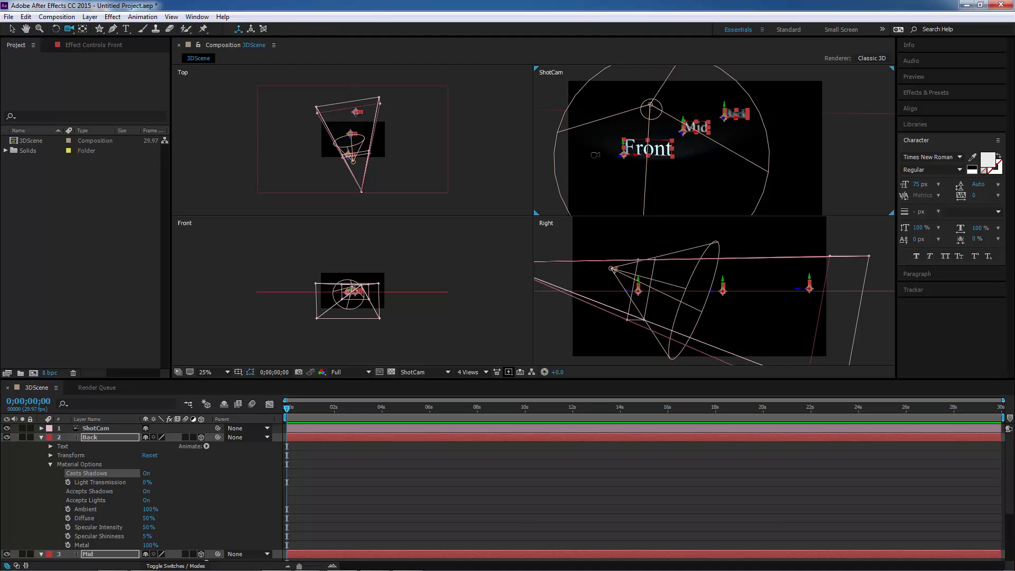
drag(595, 155, 598, 157)
mouse_move(596, 155)
mouse_down()
mouse_move(585, 144)
mouse_move(587, 155)
mouse_up()
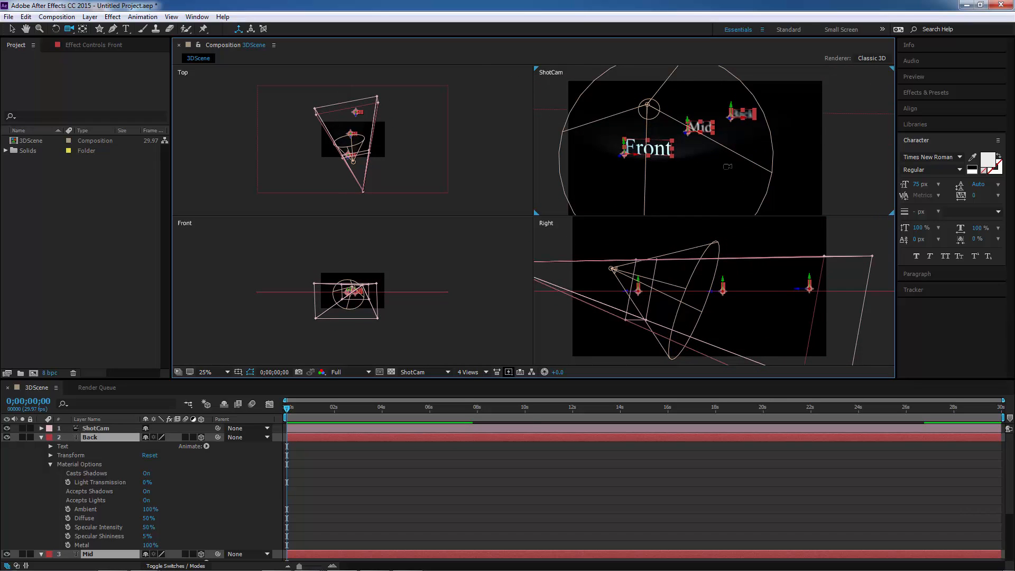
drag(767, 192, 703, 174)
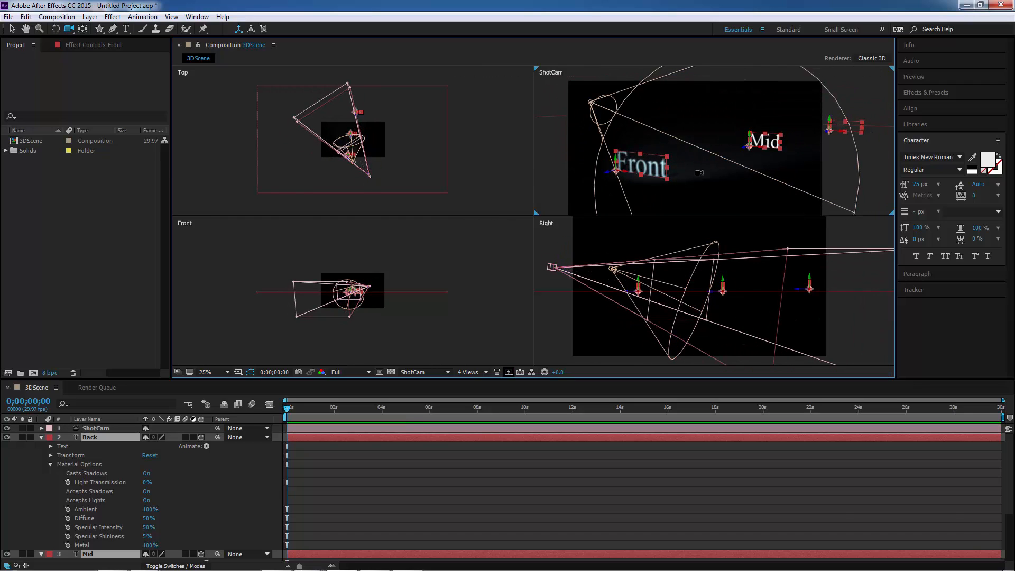
click(12, 29)
click(594, 106)
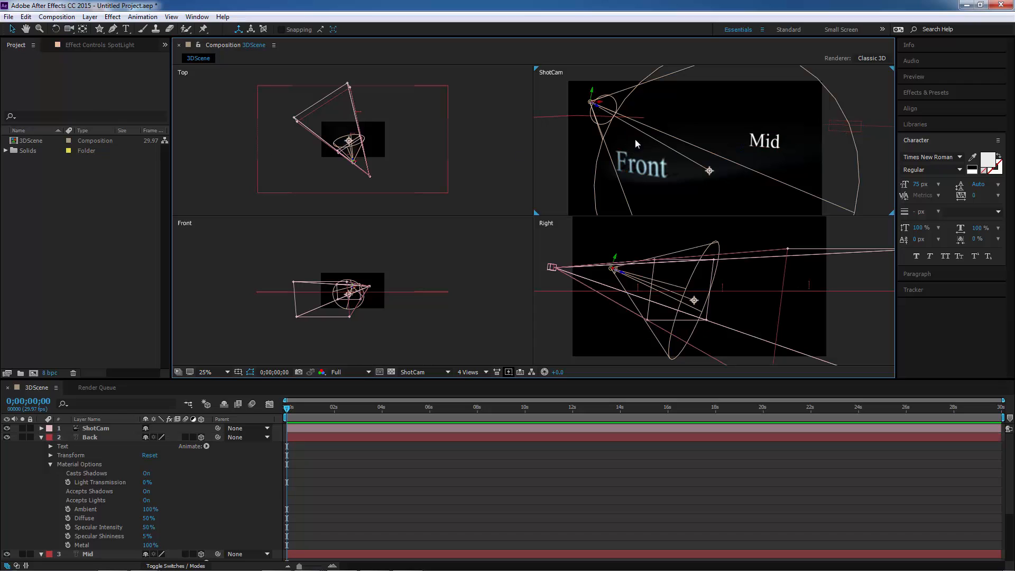
drag(595, 107, 540, 99)
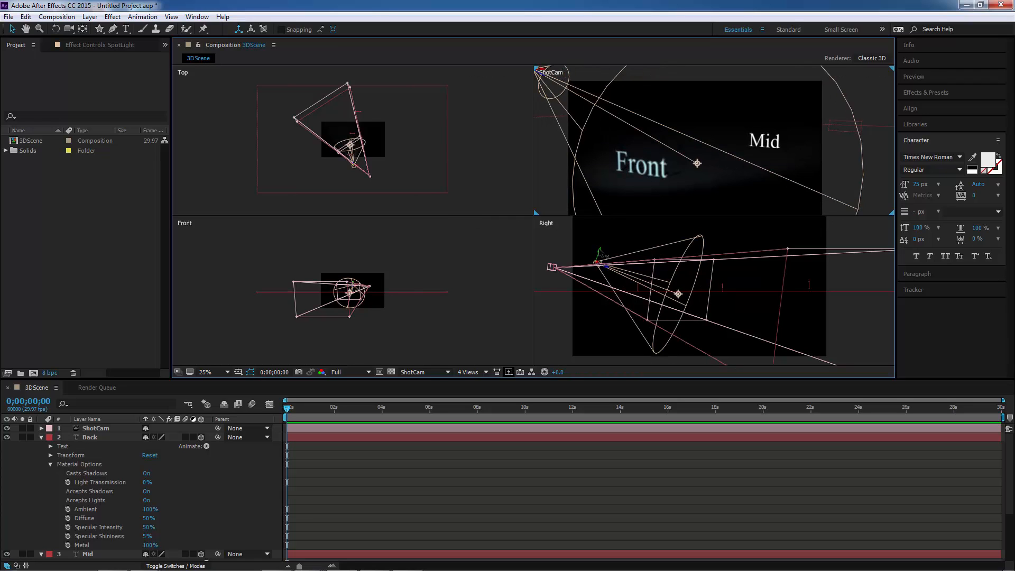
drag(606, 257, 603, 260)
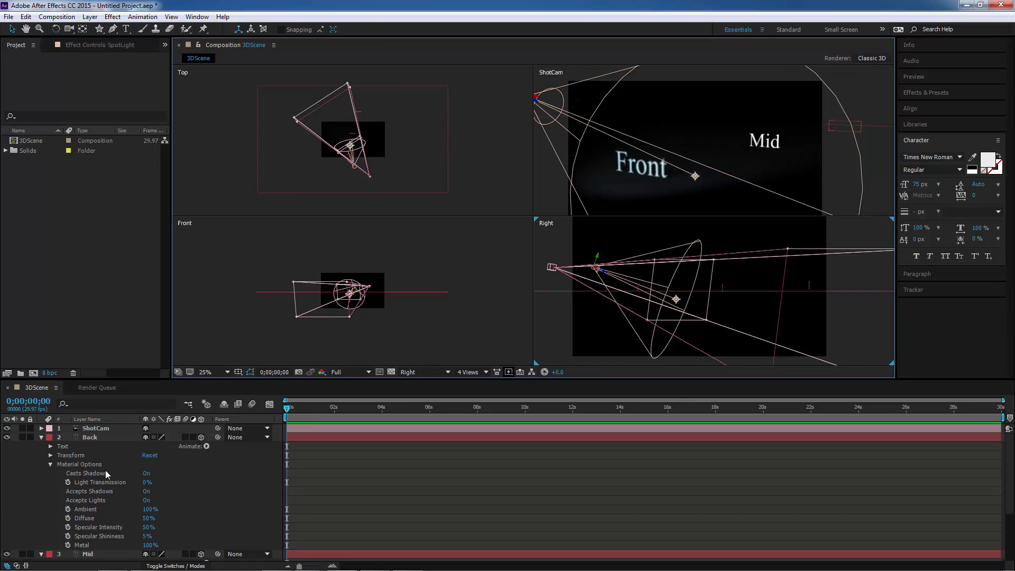
Collapse the text layers' properties and set the spotlight's intensity to 250%.
click(41, 438)
click(41, 446)
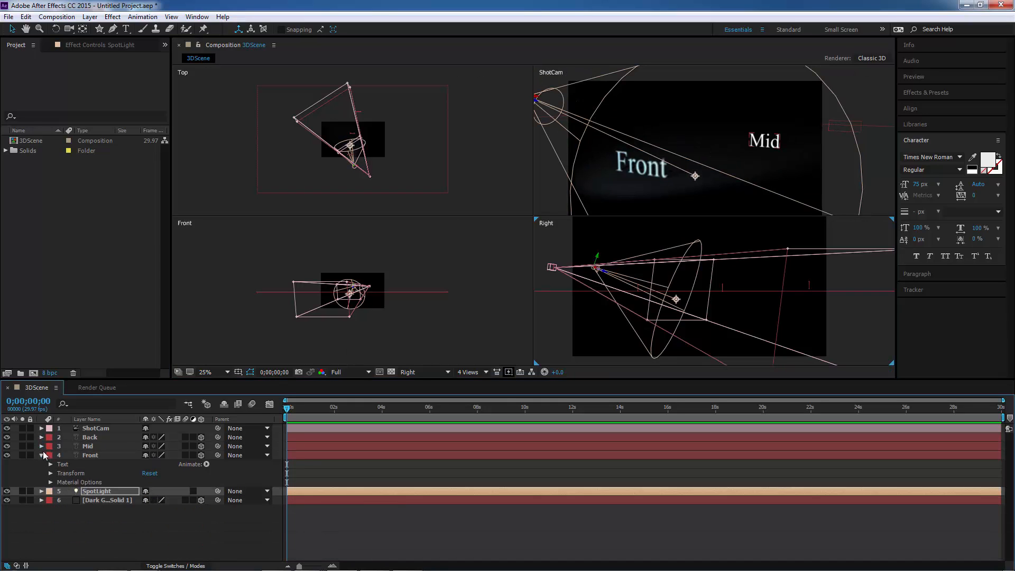
click(41, 455)
click(42, 464)
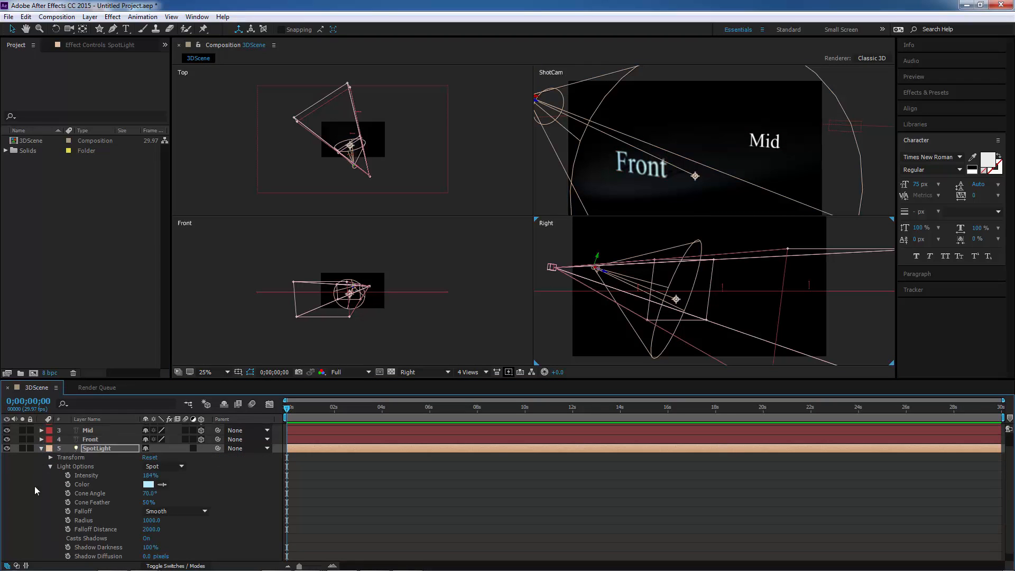
scroll(44, 480, down, 1)
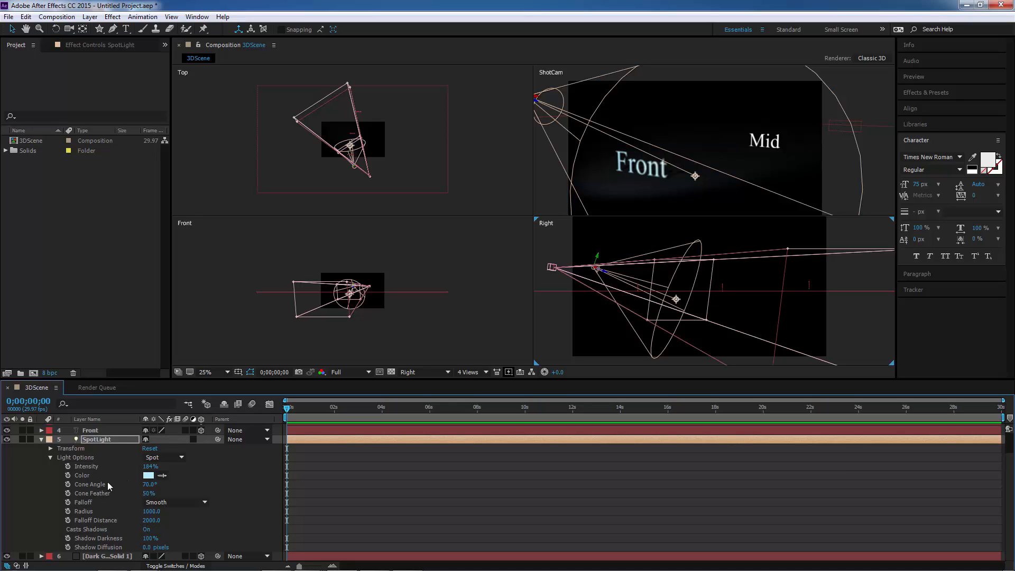
click(151, 469)
text(250)
key(Return)
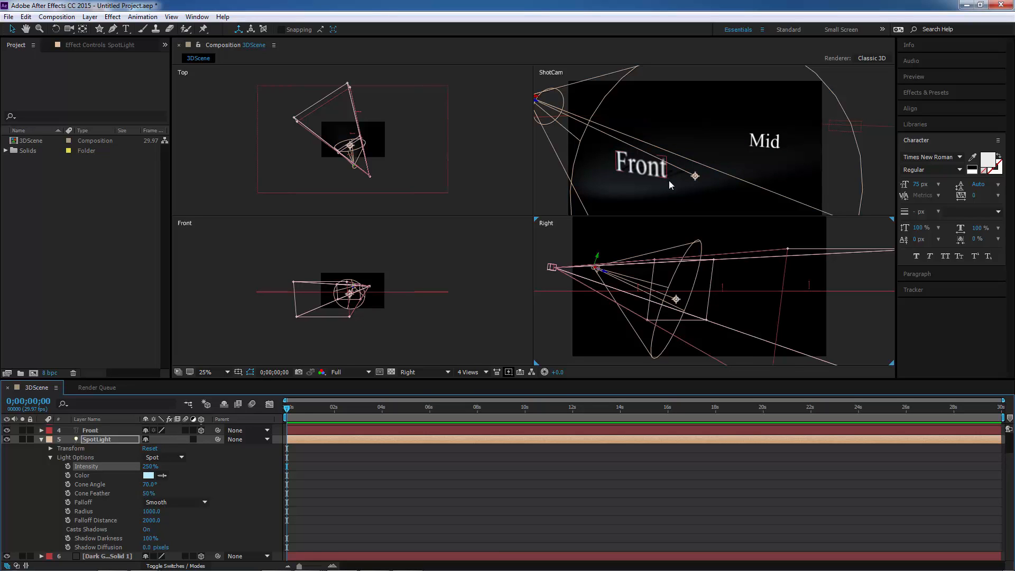
Orbit the ShotCam camera to a steeper side angle on the Front text and change the spotlight's color to white (FFFFFF).
click(69, 29)
drag(682, 188, 669, 193)
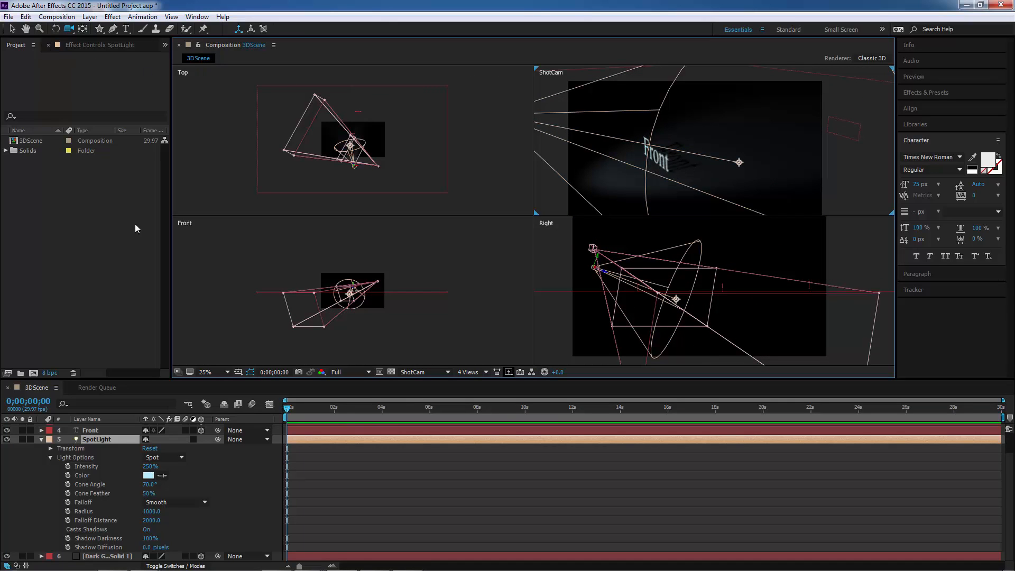
click(149, 475)
drag(169, 235, 102, 153)
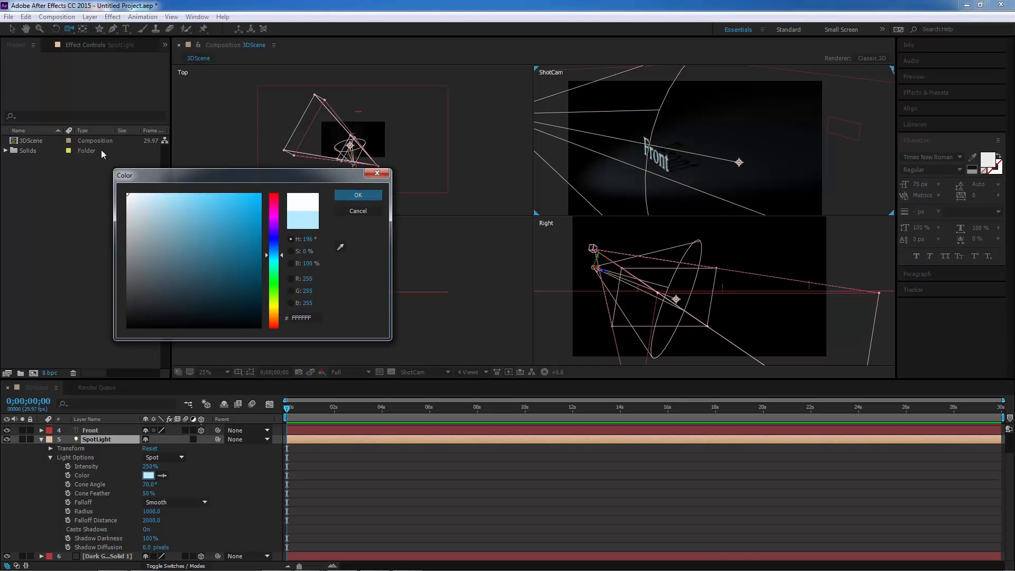
click(358, 195)
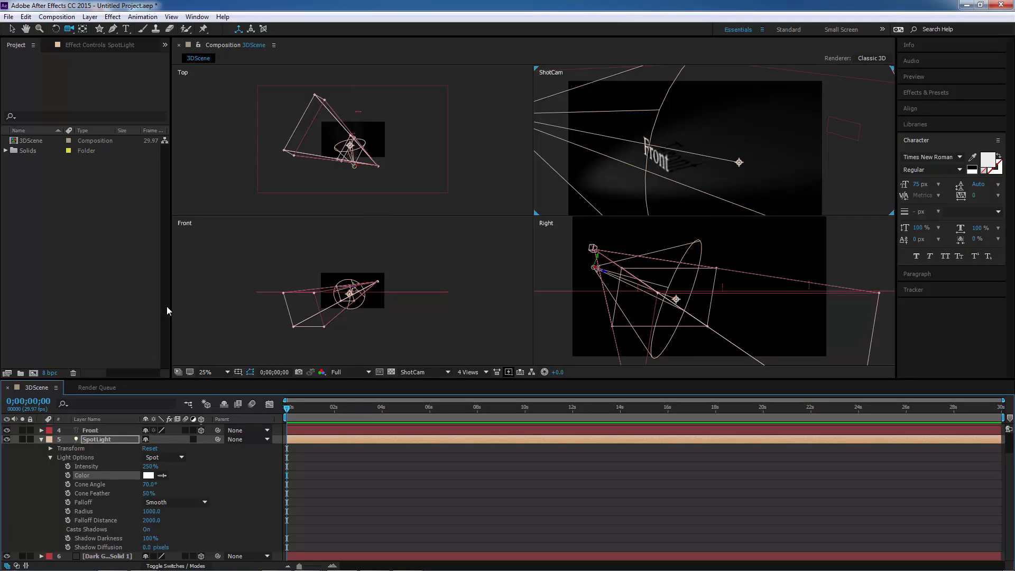
Set the spotlight's intensity to 500%.
click(150, 466)
text(500)
key(Return)
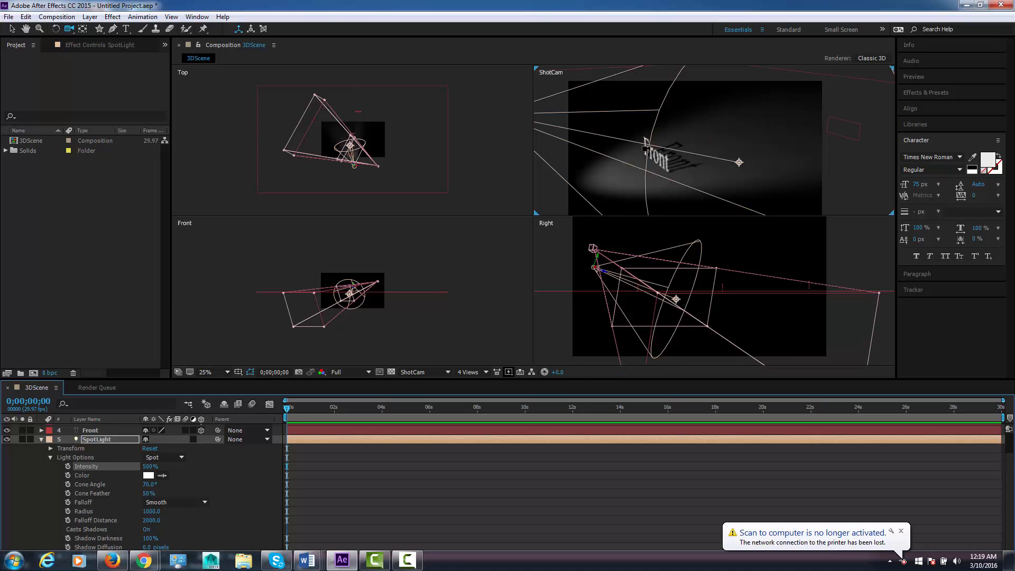
Try a shadow diffusion of about 56 pixels on the spotlight, inspect the Front text's shadow, and return the diffusion to 0 pixels.
drag(694, 169, 717, 132)
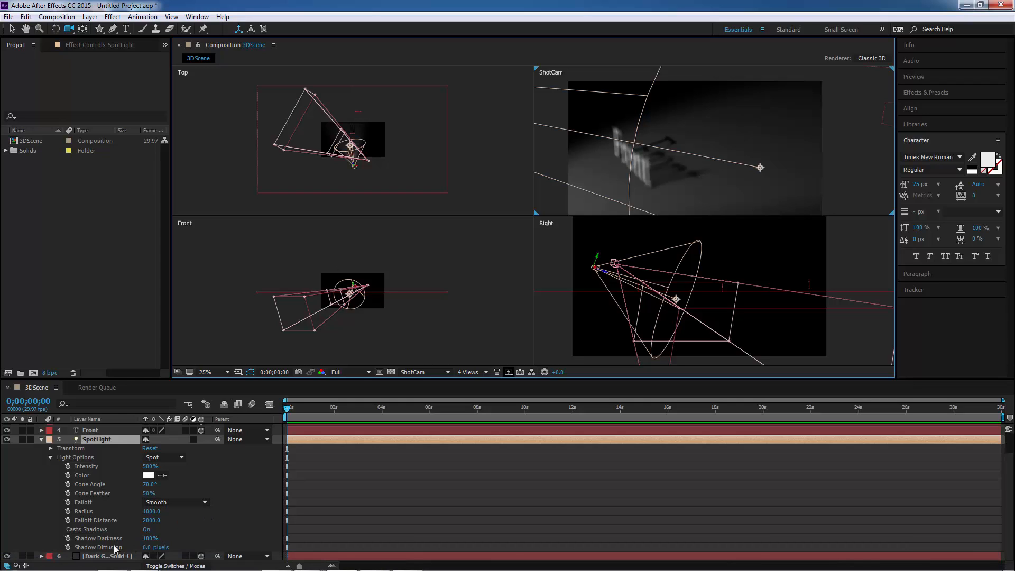
drag(161, 548, 341, 536)
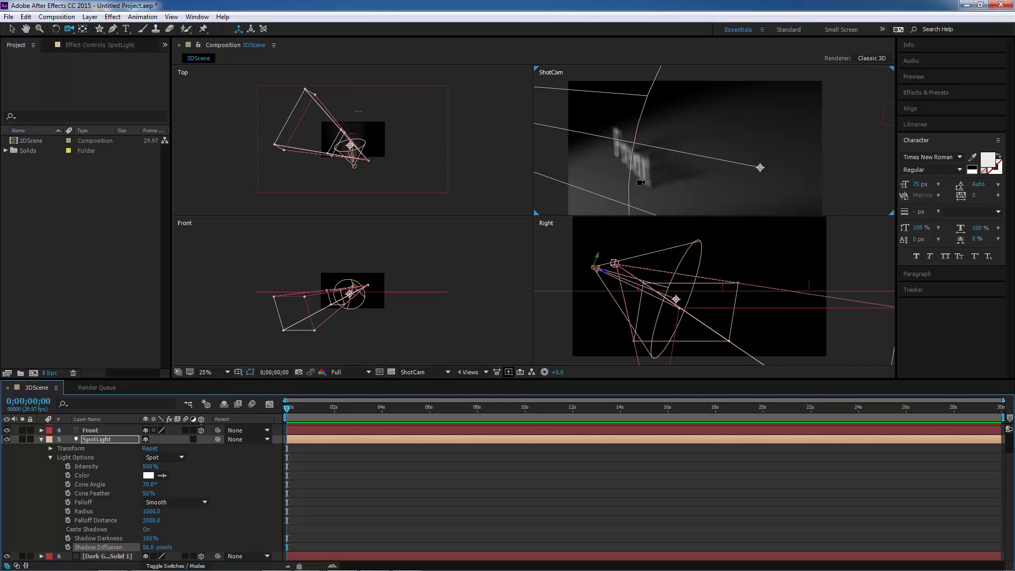
drag(640, 183, 713, 188)
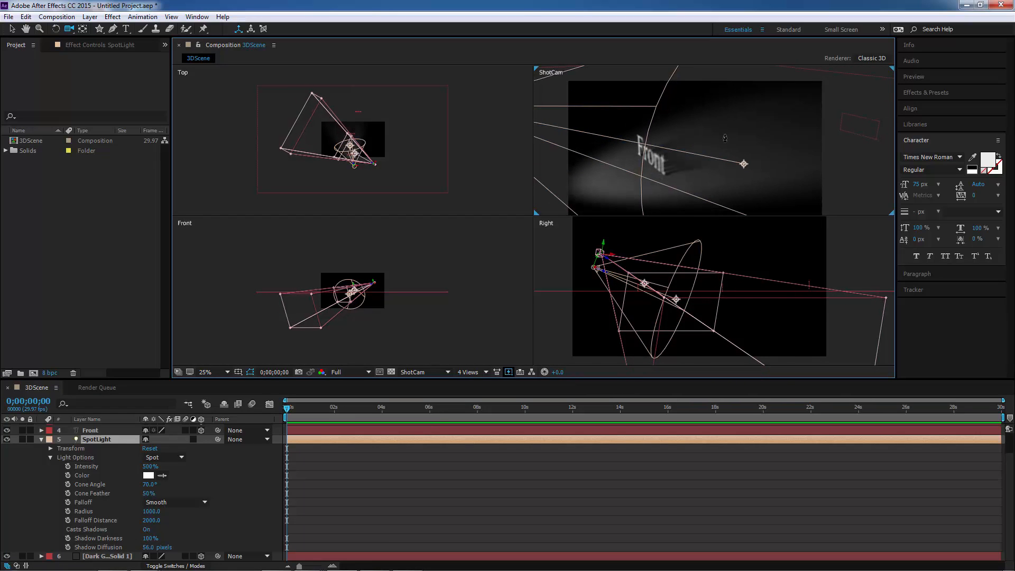
drag(725, 138, 725, 158)
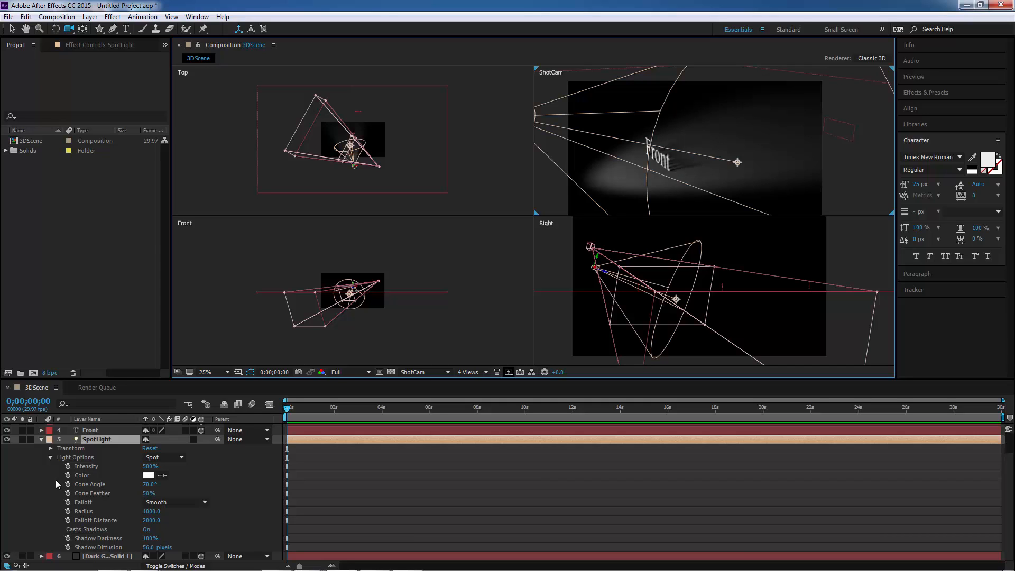
drag(148, 547, 90, 546)
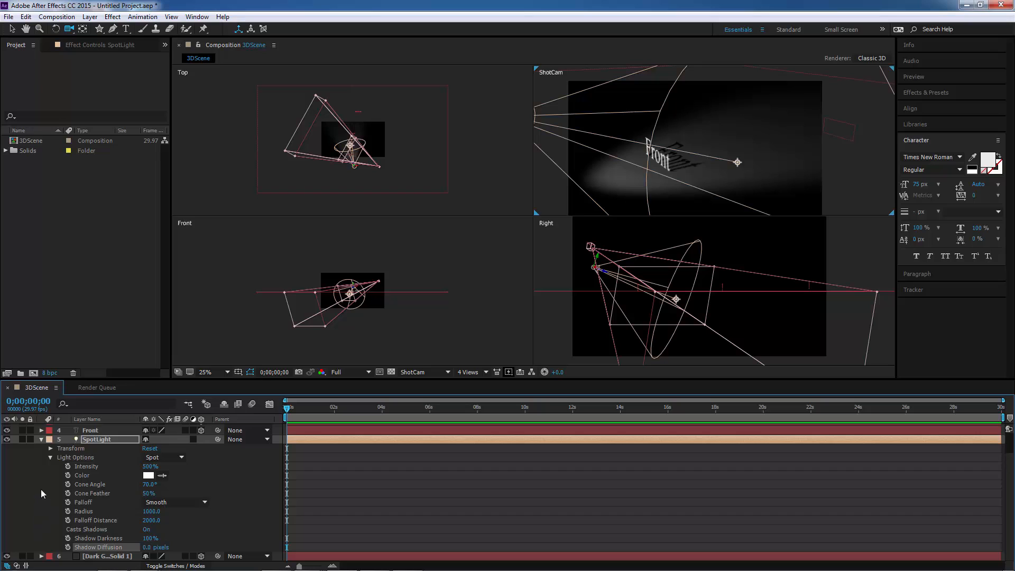
click(50, 458)
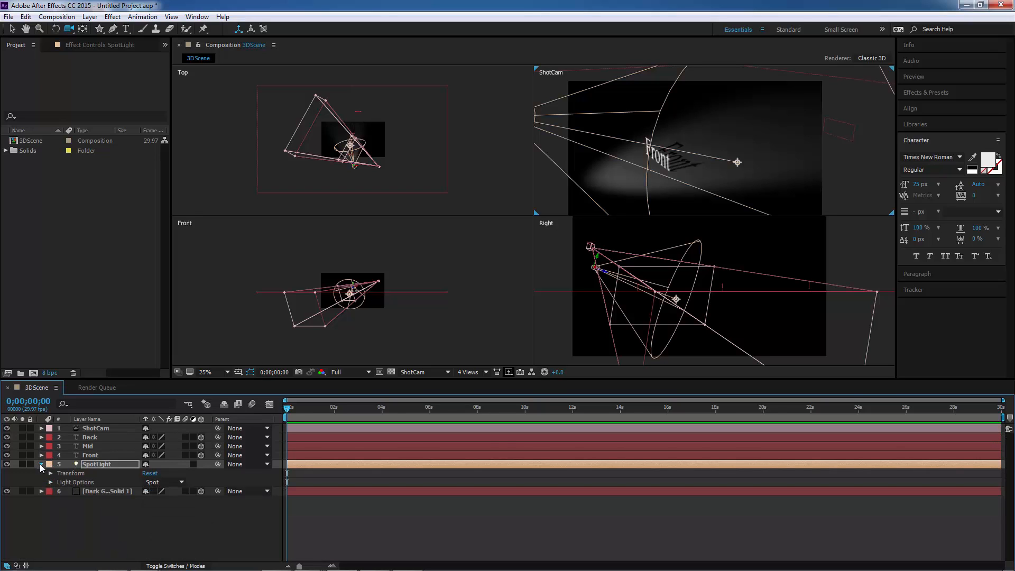
click(40, 464)
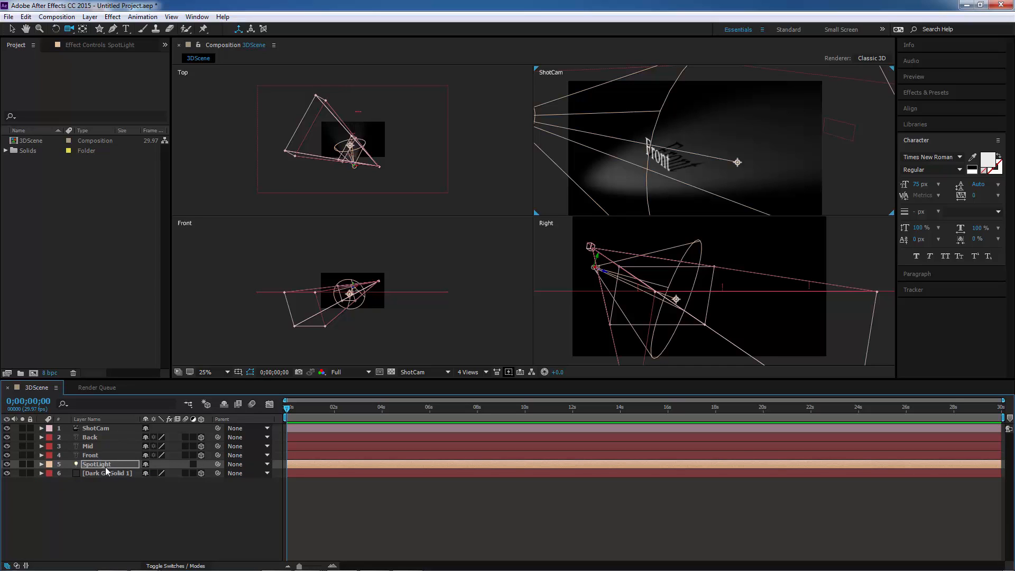
click(41, 464)
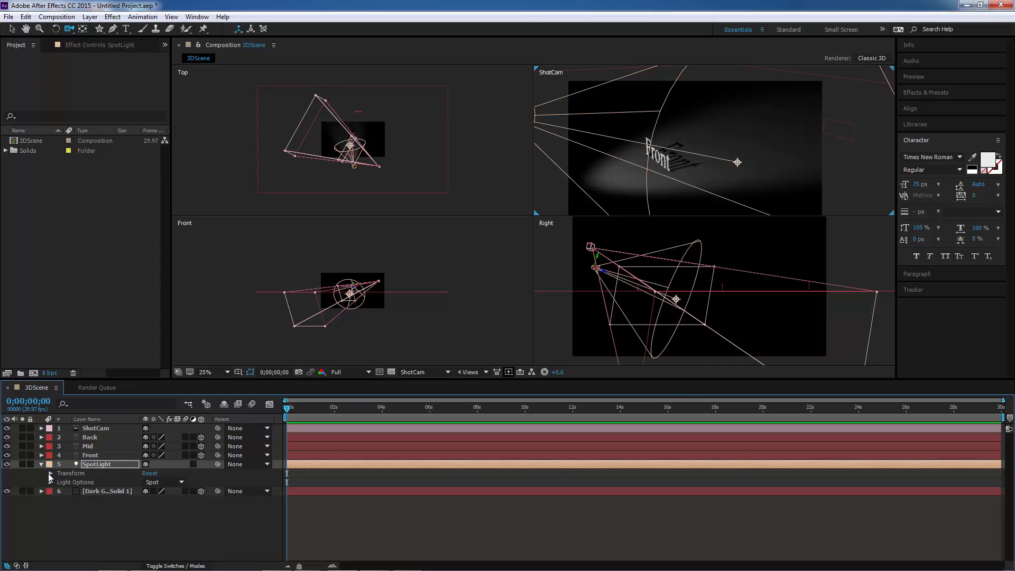
click(50, 482)
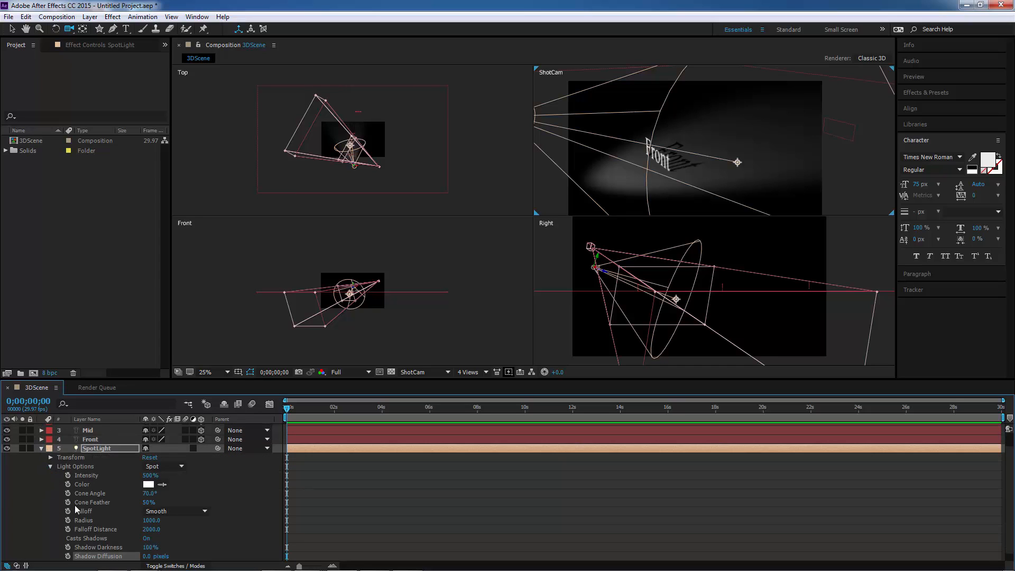
Set the spotlight's intensity to 0%.
click(149, 476)
text(0)
key(Return)
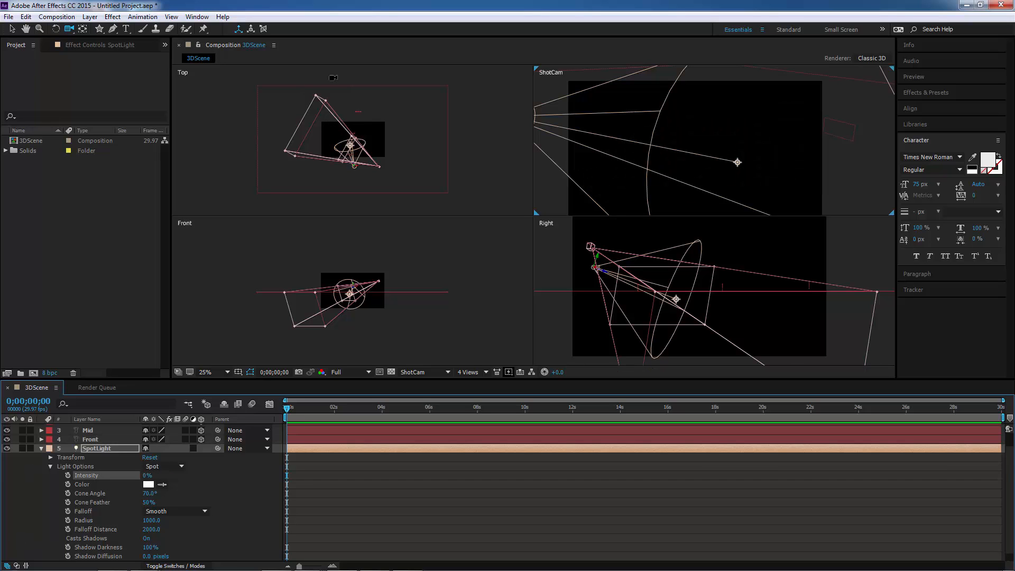
Create a Point light with the default light settings and move it slightly up and closer to the Front text.
click(90, 16)
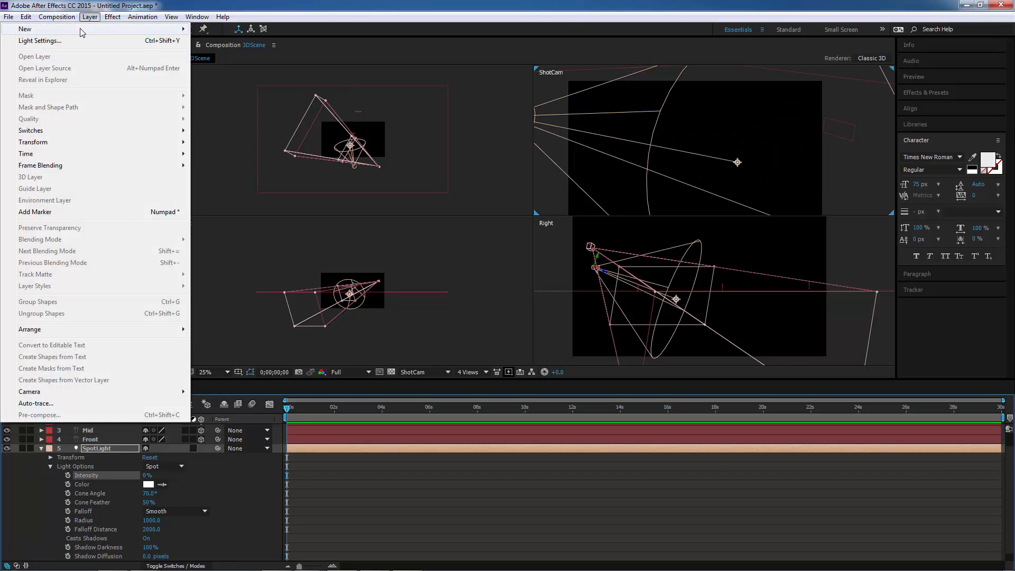
mouse_move(90, 31)
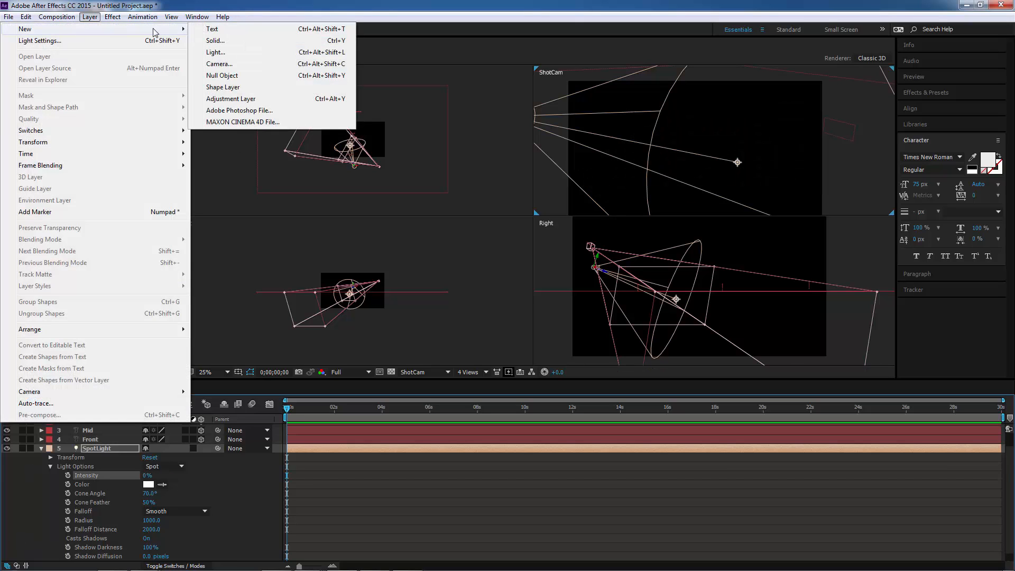
click(231, 56)
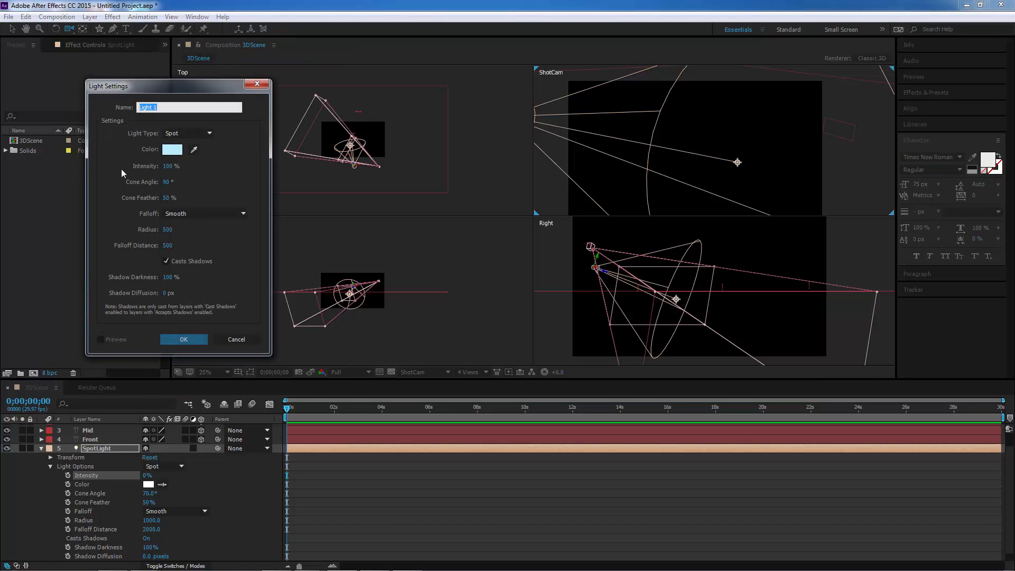
click(178, 135)
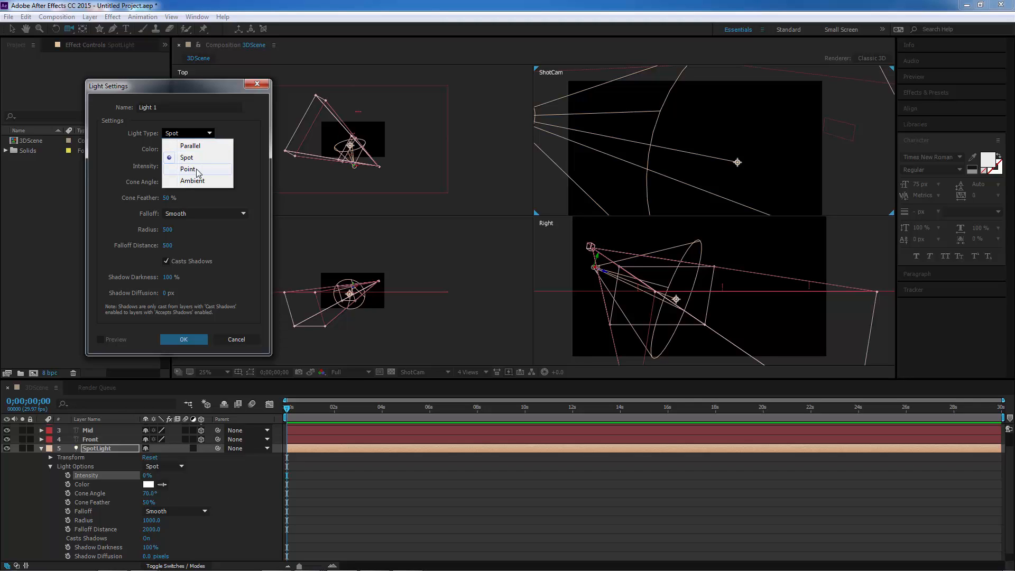
click(189, 169)
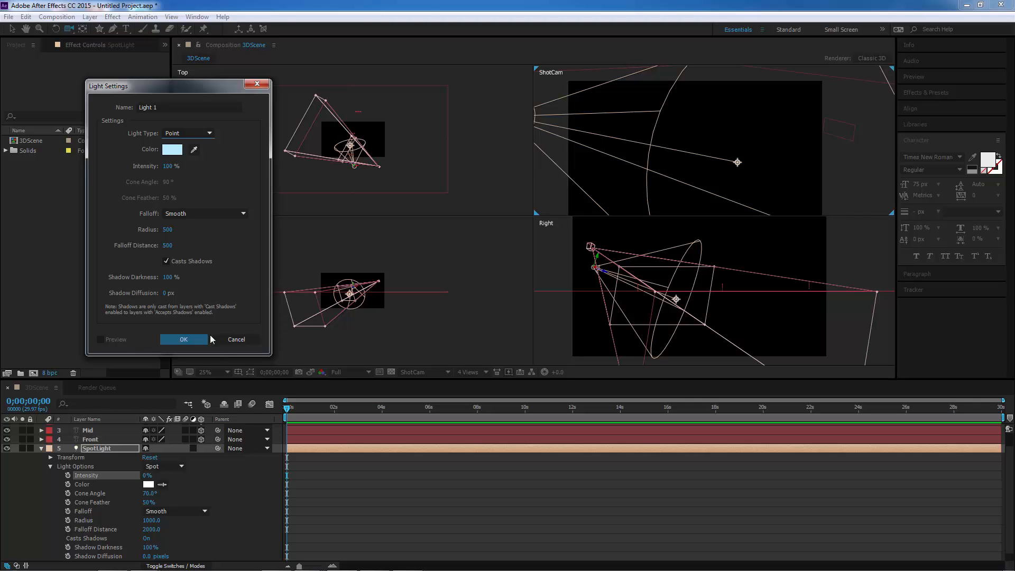
click(182, 341)
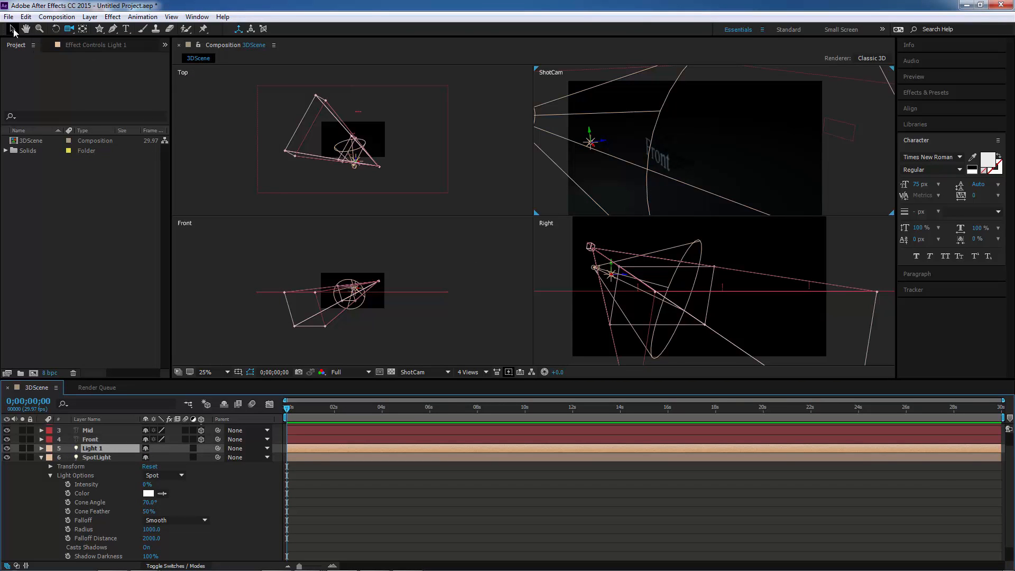
key(v)
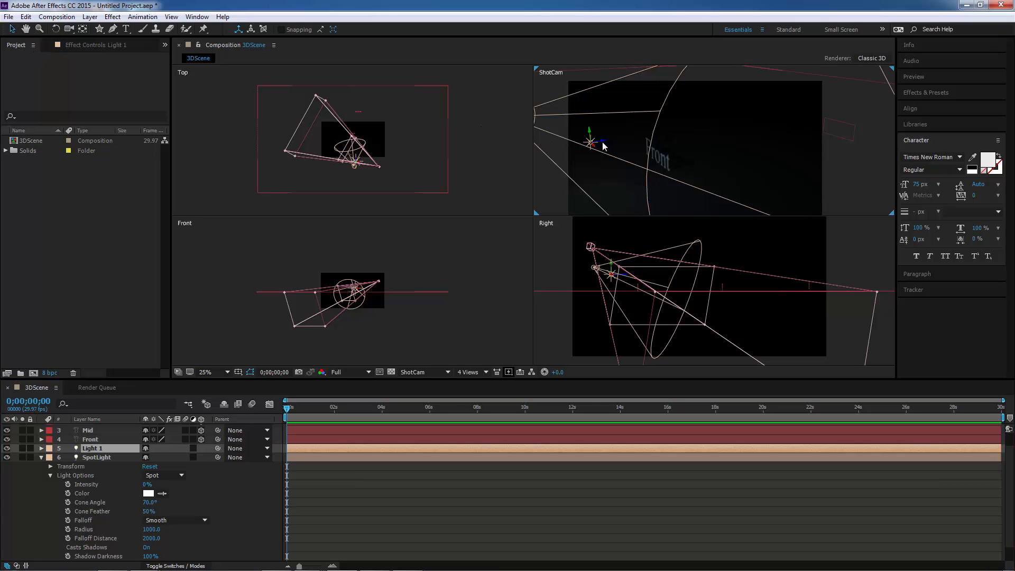
mouse_move(602, 141)
mouse_down()
mouse_move(632, 138)
mouse_move(584, 142)
mouse_move(607, 143)
mouse_move(602, 103)
mouse_move(606, 132)
mouse_up()
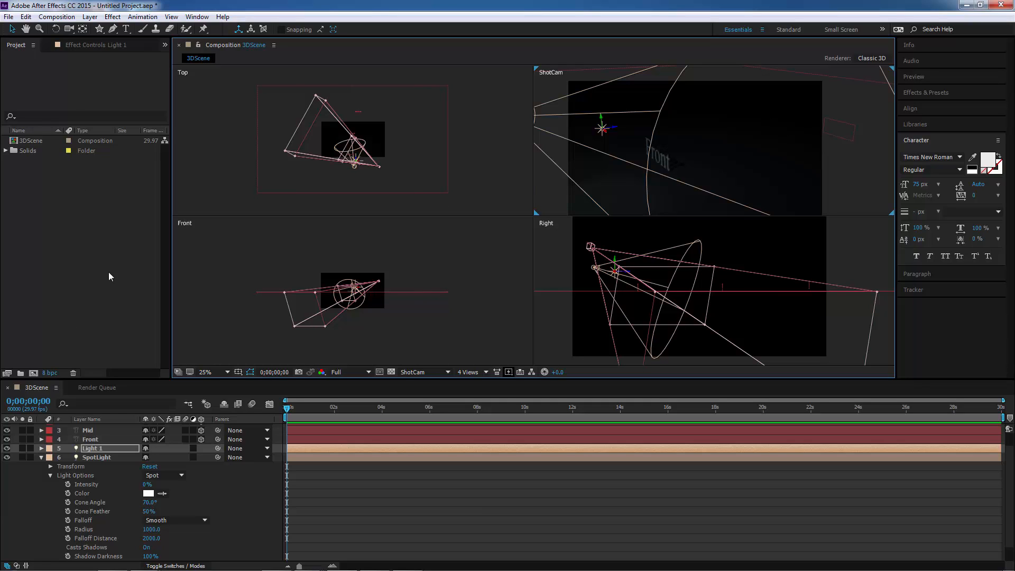
Set Light 1's falloff distance to 2000 and radius to 1000, and raise its intensity to about 754%.
click(41, 448)
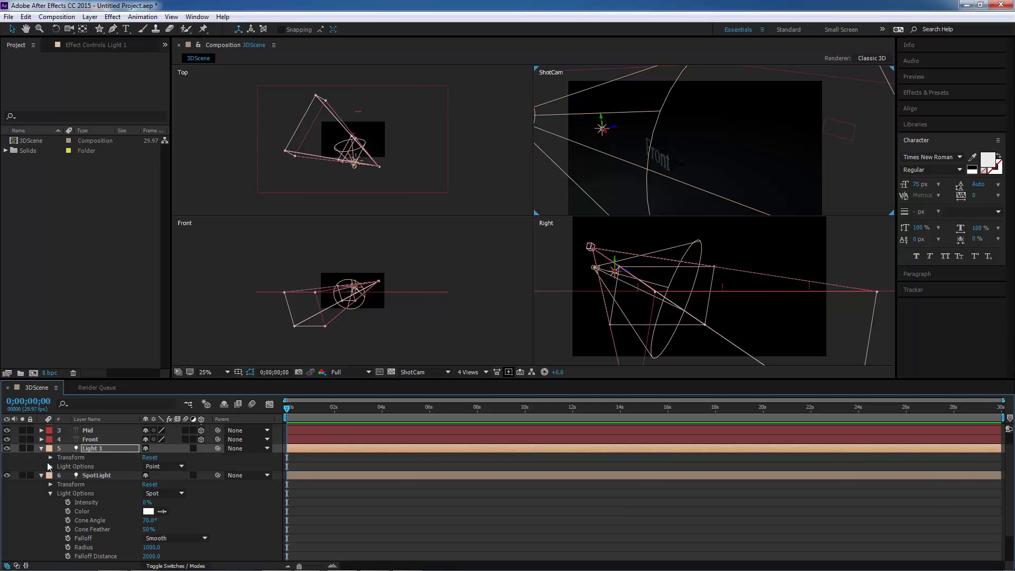
click(50, 466)
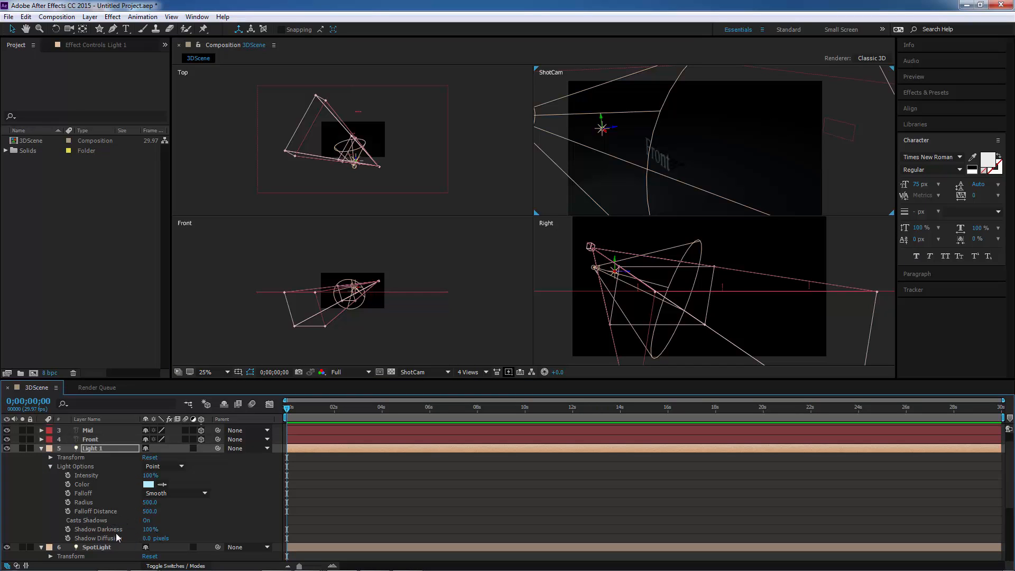
click(150, 511)
text(200)
key(Return)
click(150, 511)
text(2)
key(Return)
click(150, 502)
text(1)
key(Return)
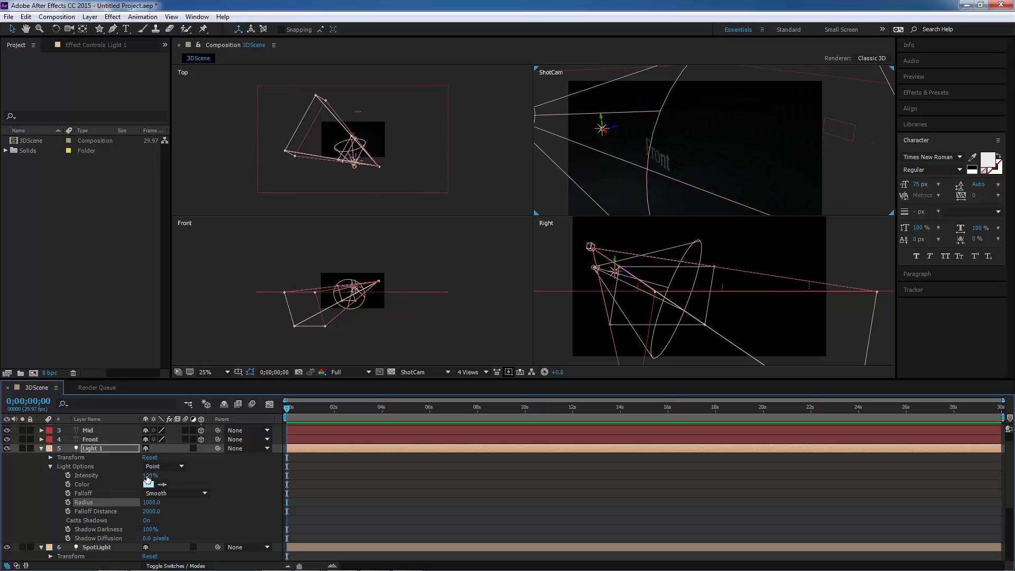
drag(150, 475, 207, 475)
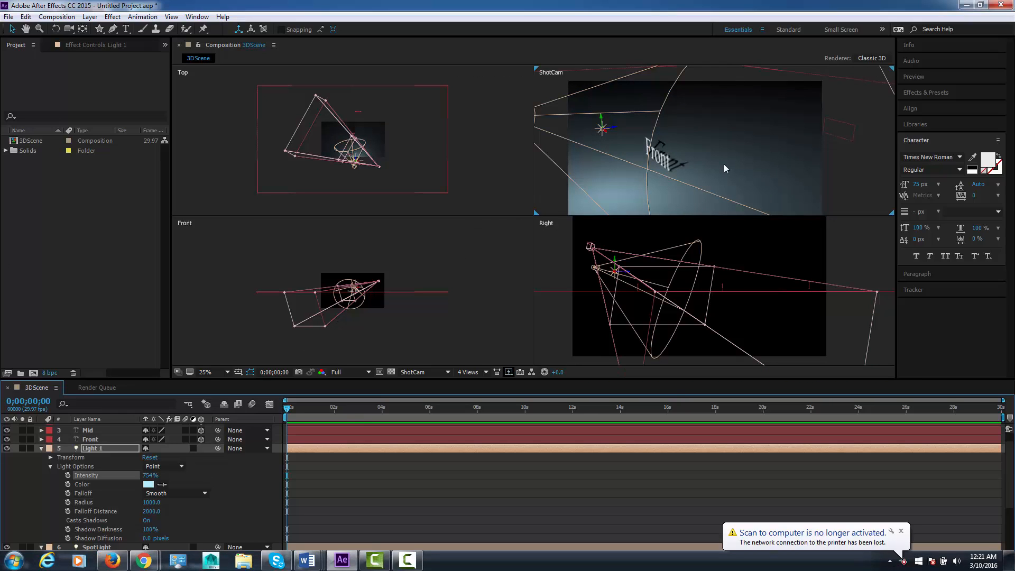
Orbit the ShotCam camera around to a near-frontal angle that frames the Front, Mid and Back texts.
click(68, 30)
click(681, 145)
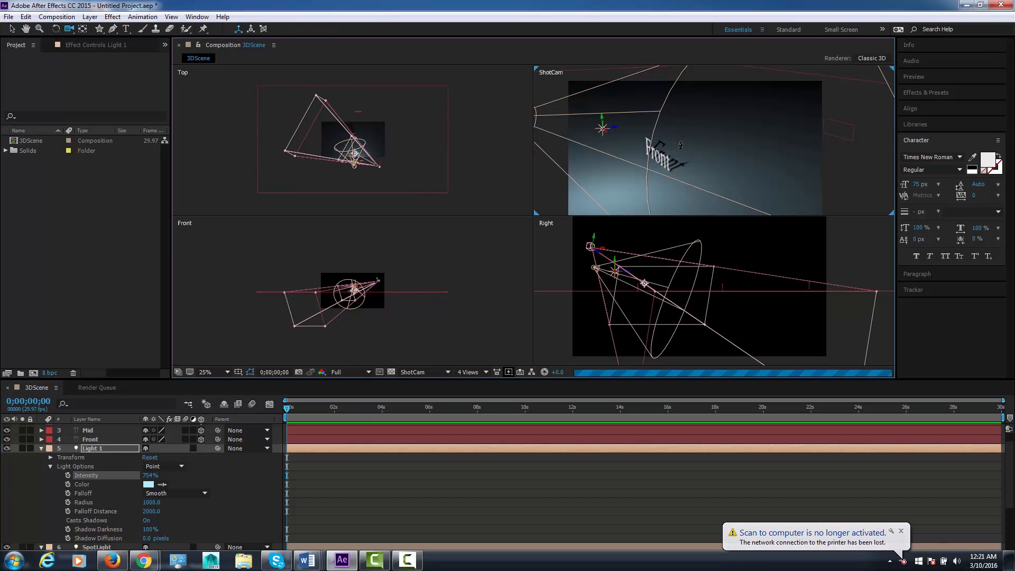
drag(681, 145, 693, 191)
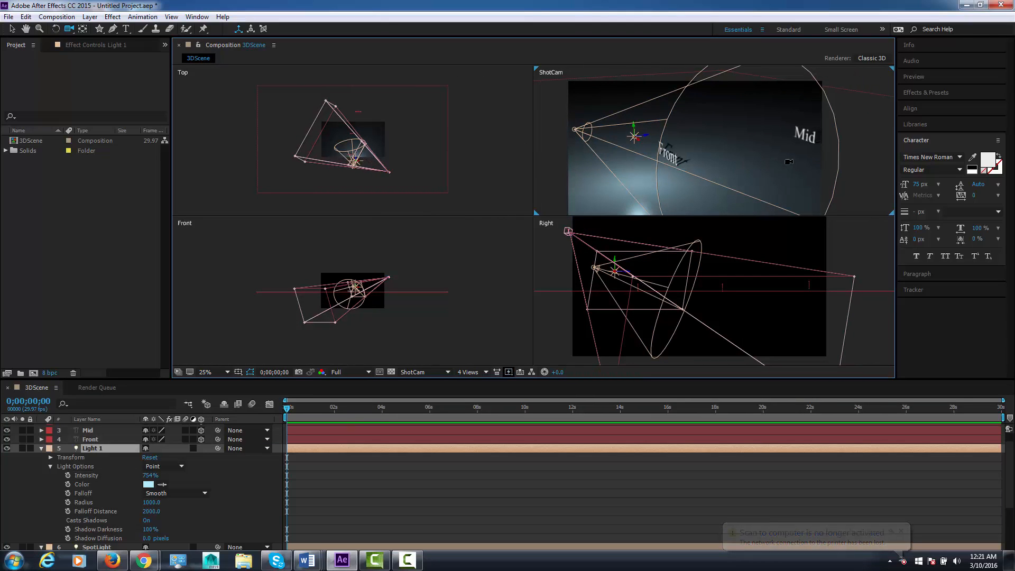
drag(789, 162, 587, 132)
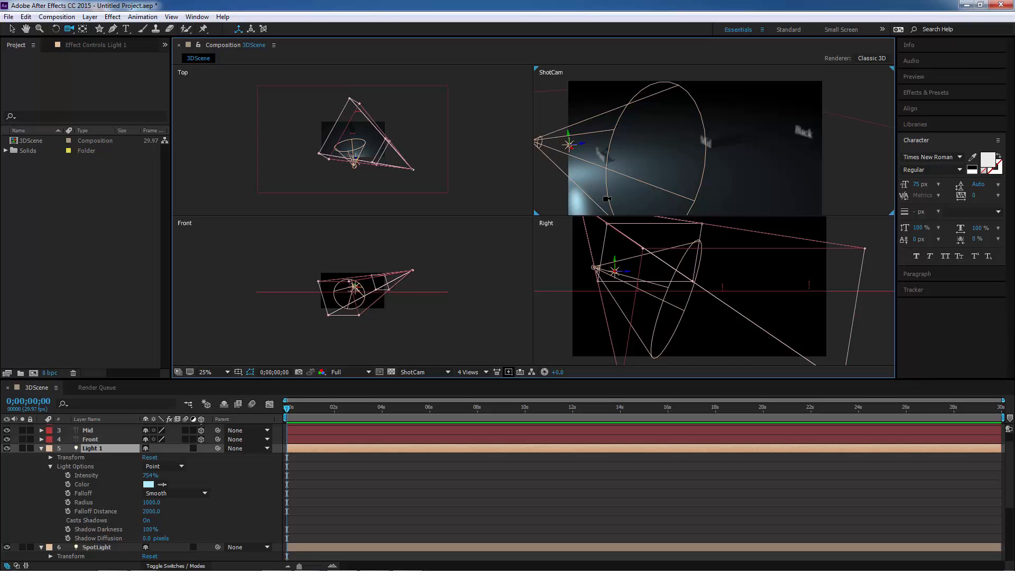
drag(629, 186, 732, 171)
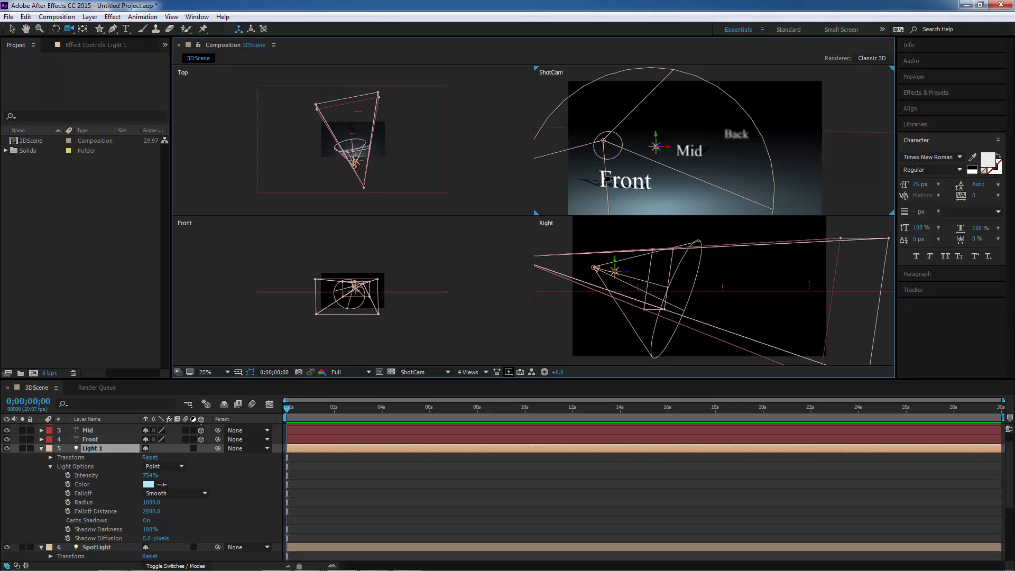
Set Light 1's shadow diffusion to 25 pixels and collapse its properties.
click(149, 539)
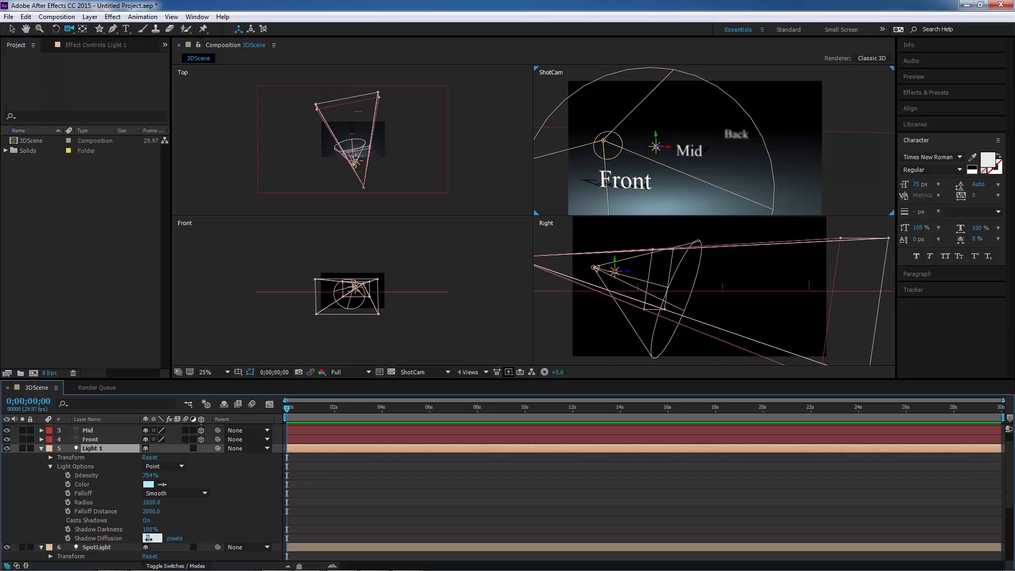
text(25)
key(Return)
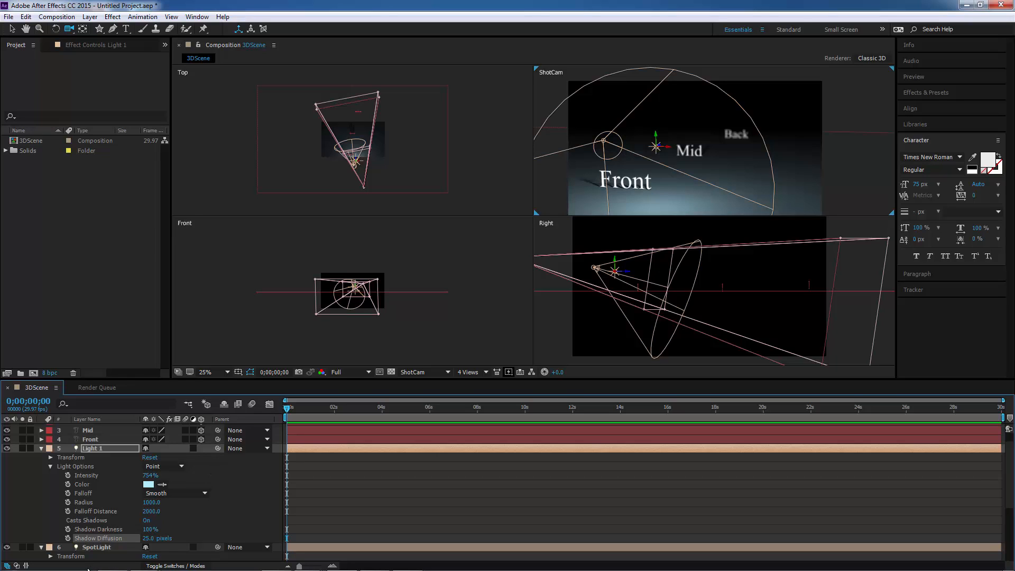
click(150, 539)
click(42, 448)
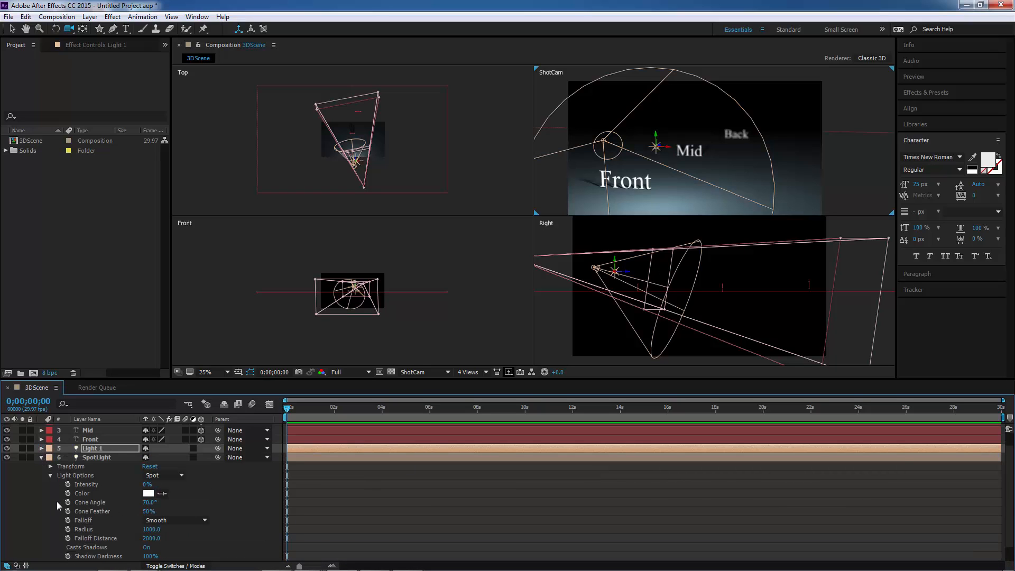
Try an intensity of 200% on the spotlight and raise it to 500%.
click(145, 484)
text(200)
key(Return)
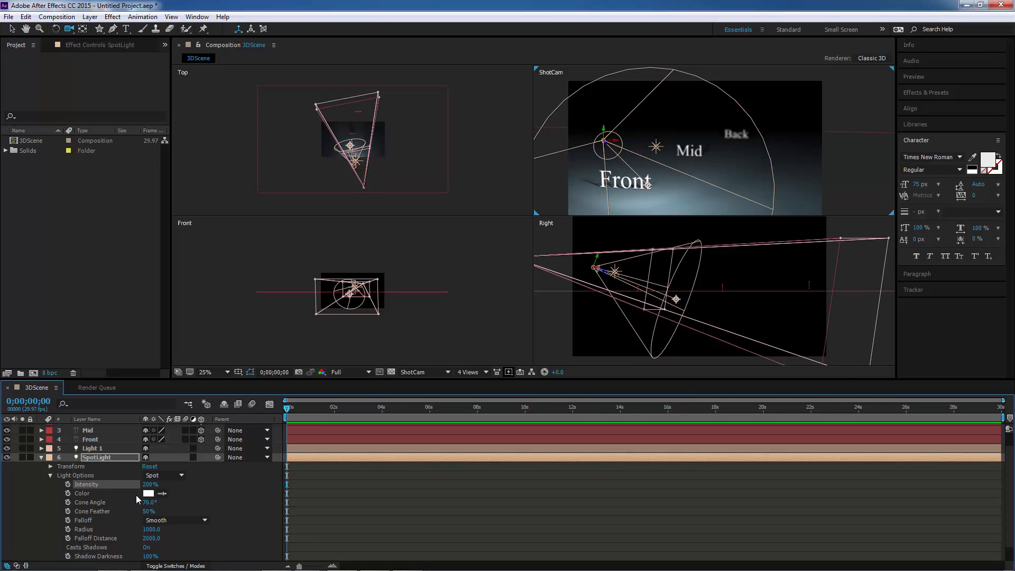
click(149, 485)
text(500)
key(Return)
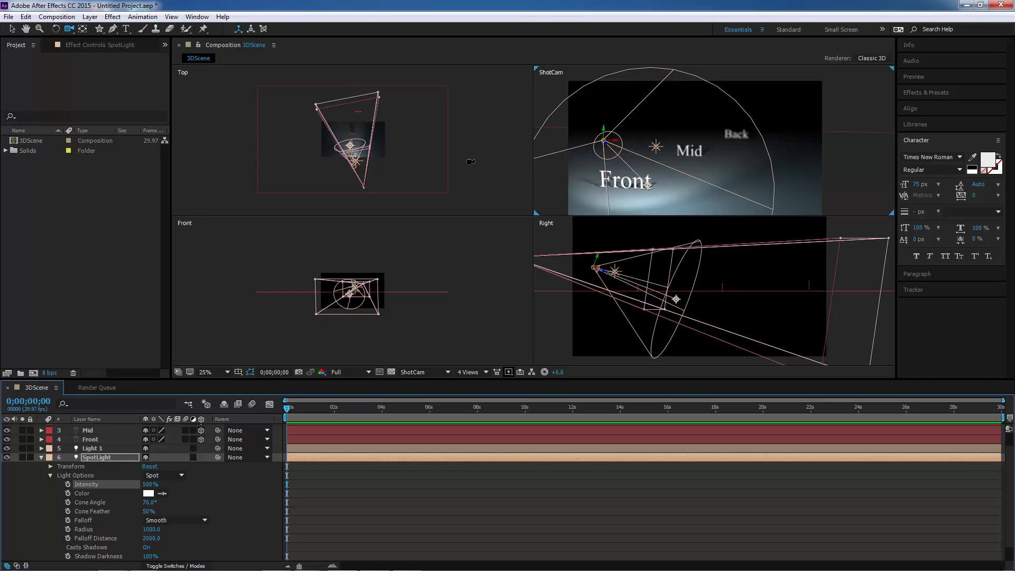
Re-aim the spotlight in the ShotCam view, trying the Mid and Back texts and placing its point of interest between Front and Mid.
click(12, 29)
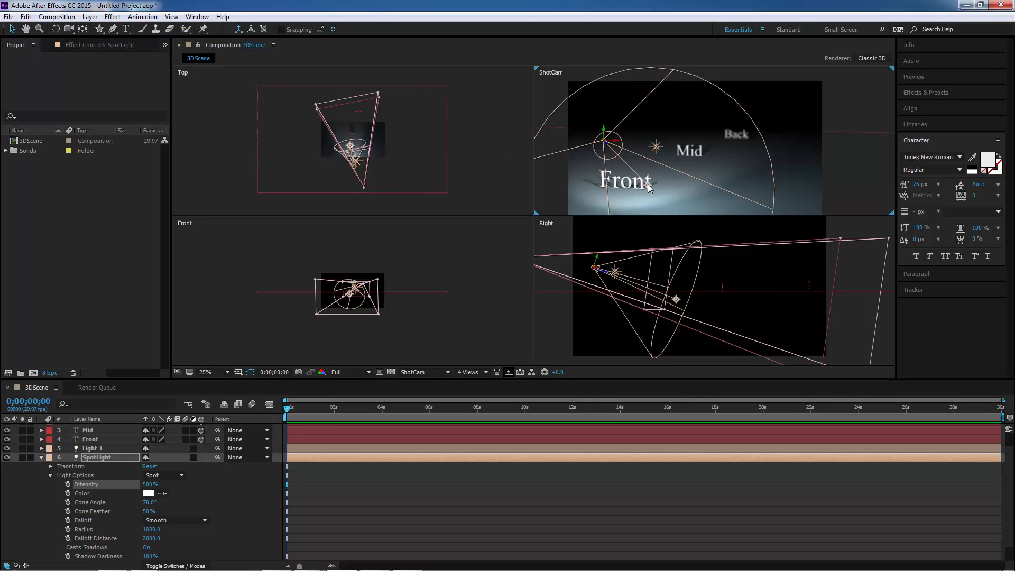
drag(650, 183, 679, 151)
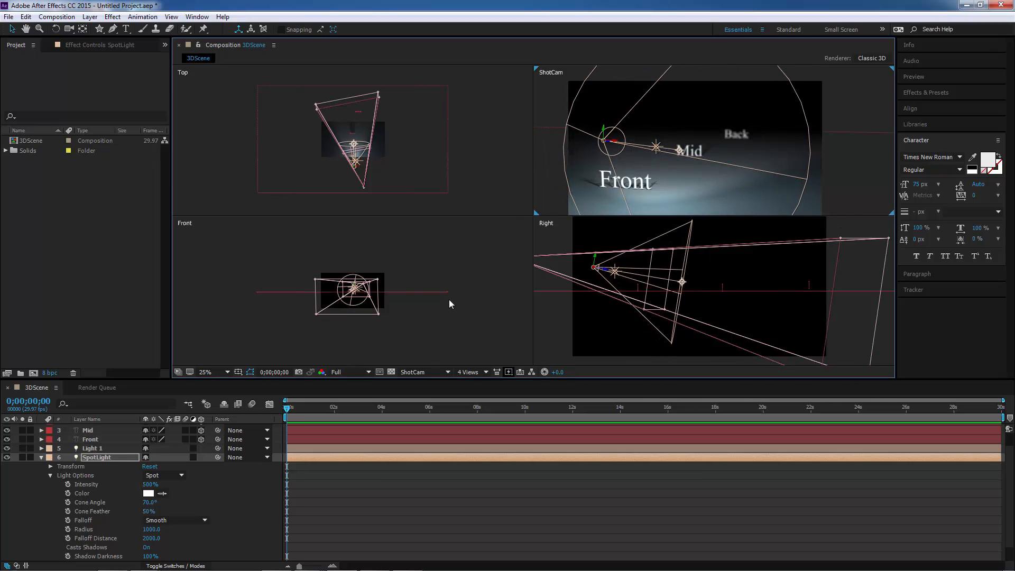
drag(680, 150, 621, 187)
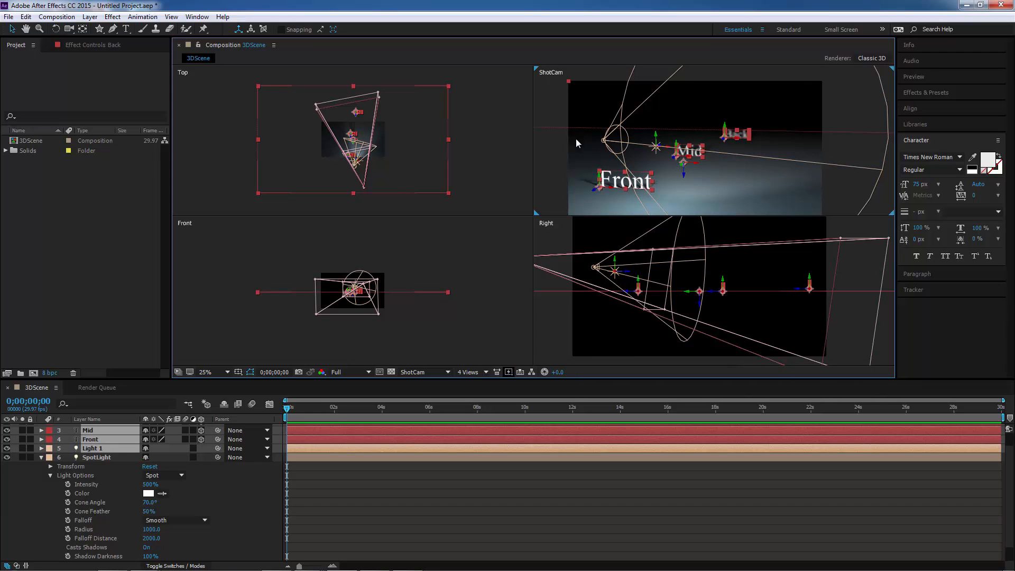
click(604, 141)
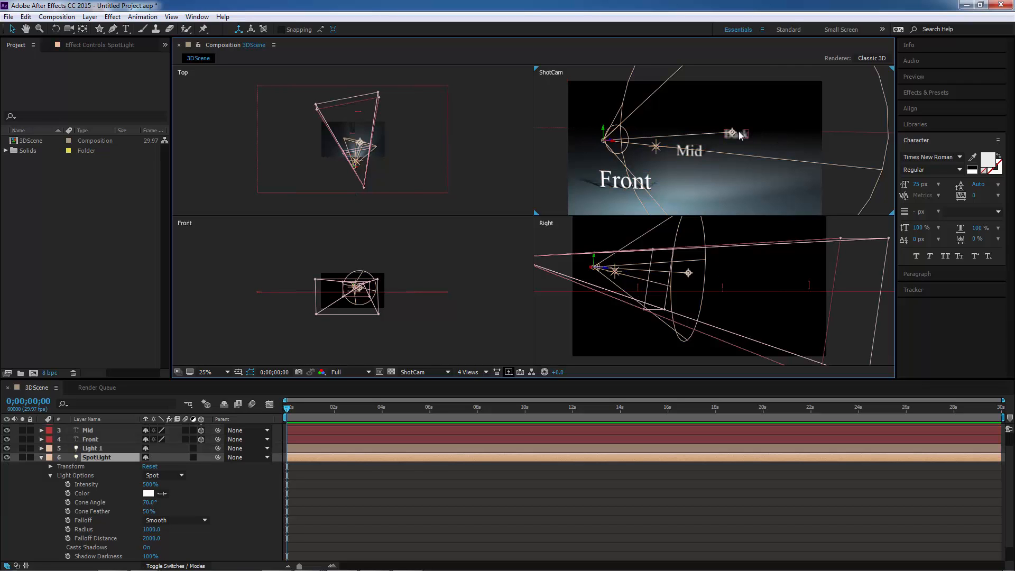
drag(734, 135, 667, 164)
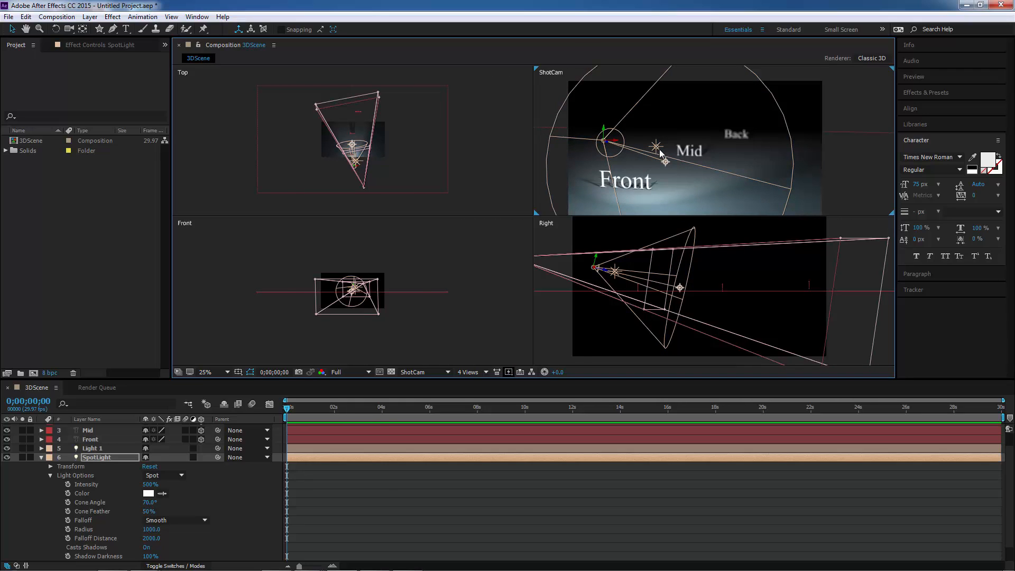
Change the spotlight's color to dark red.
click(148, 494)
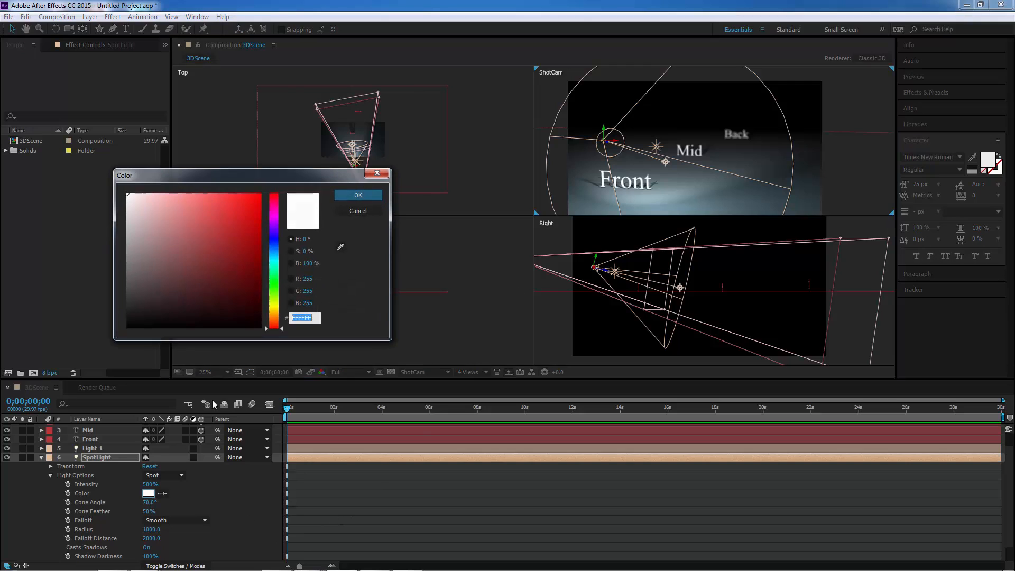
click(249, 263)
click(358, 195)
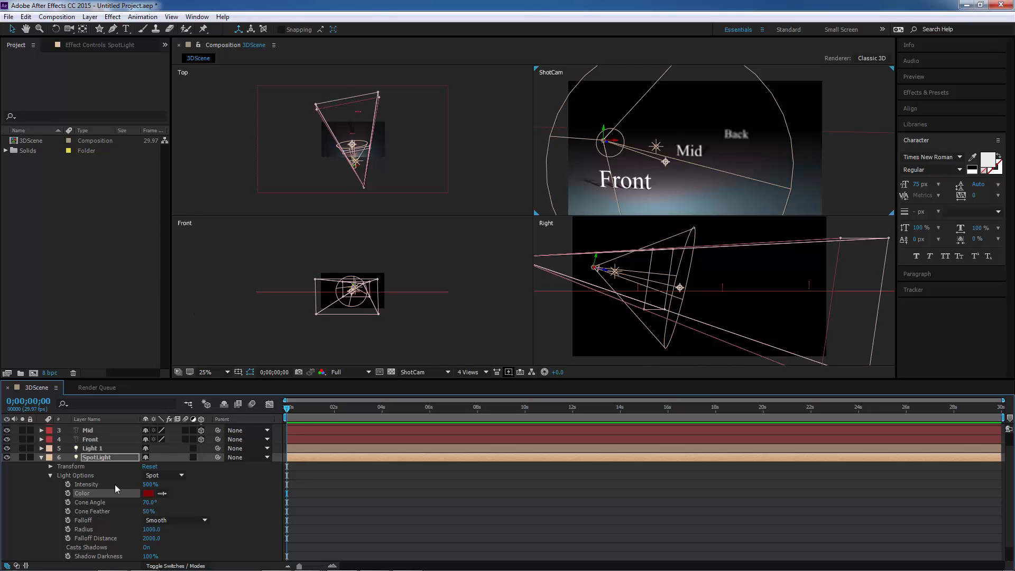
Try an intensity of 100% on the spotlight and restore the stronger intensity.
click(148, 484)
text(100)
key(Return)
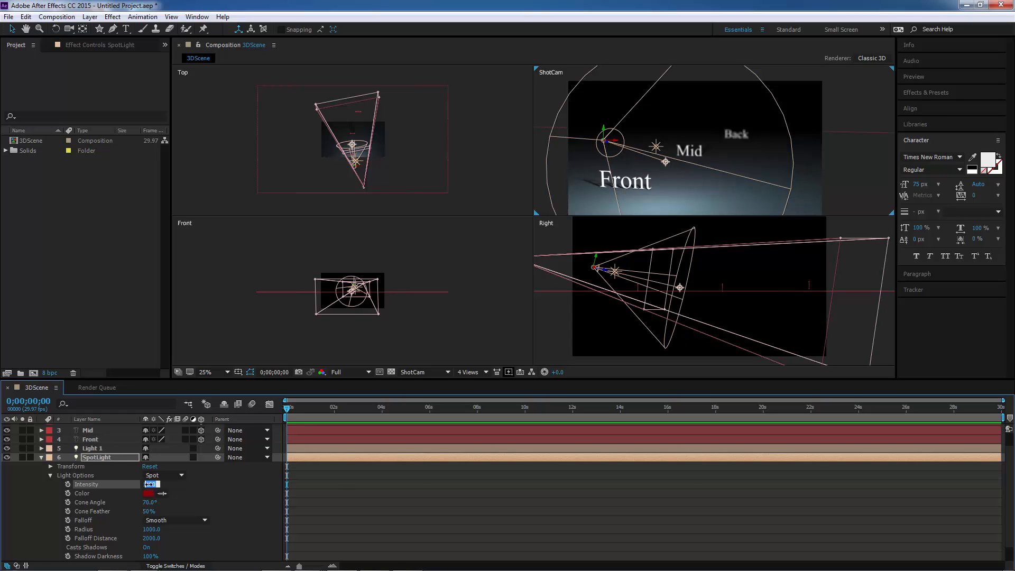
click(150, 484)
key(Return)
Collapse the spotlight's properties, expand Light 1's properties and set Light 1's intensity to 0%.
click(42, 457)
click(42, 465)
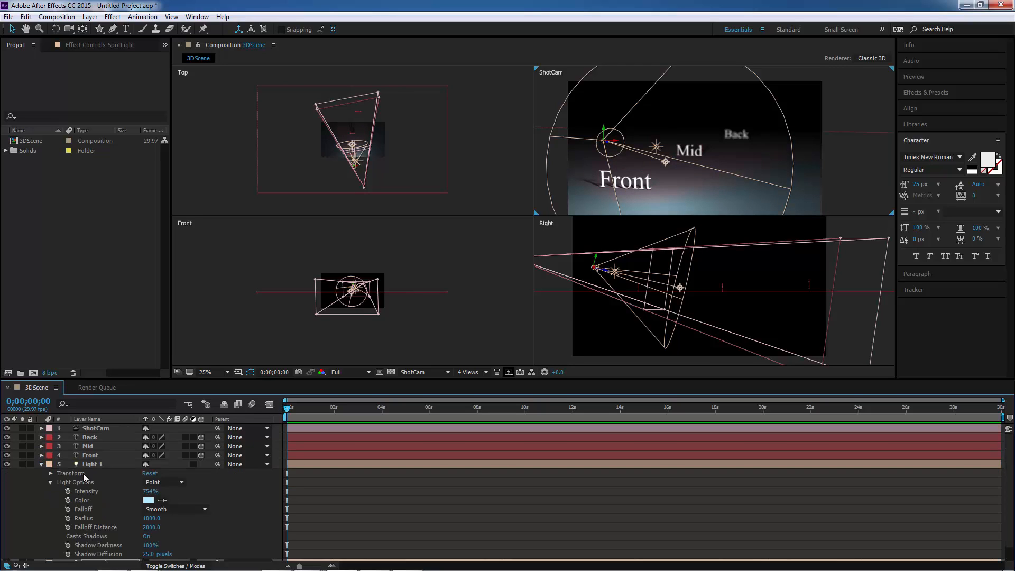
click(149, 493)
text(0)
key(Return)
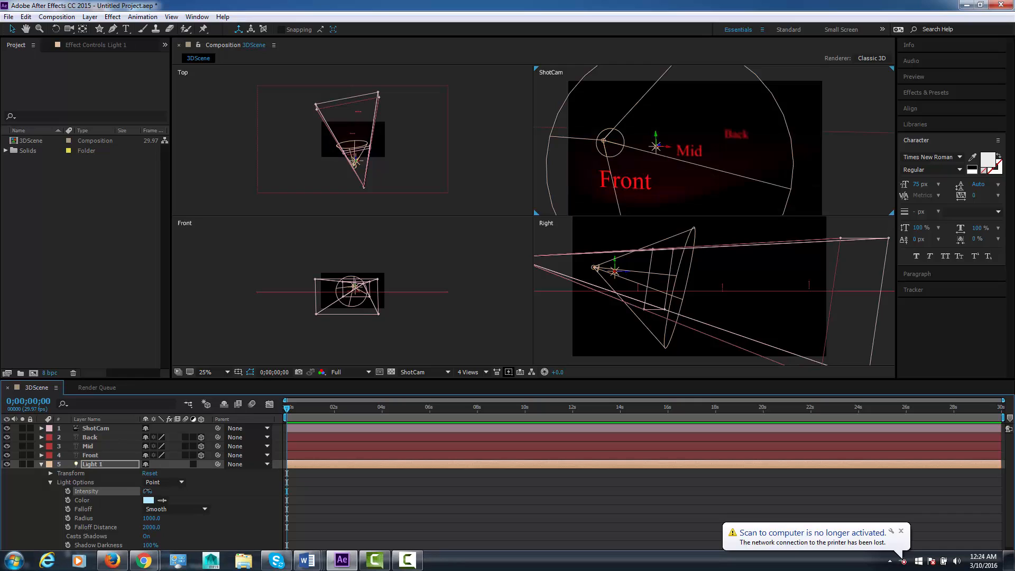
Raise Light 1's intensity to about 214%.
click(148, 495)
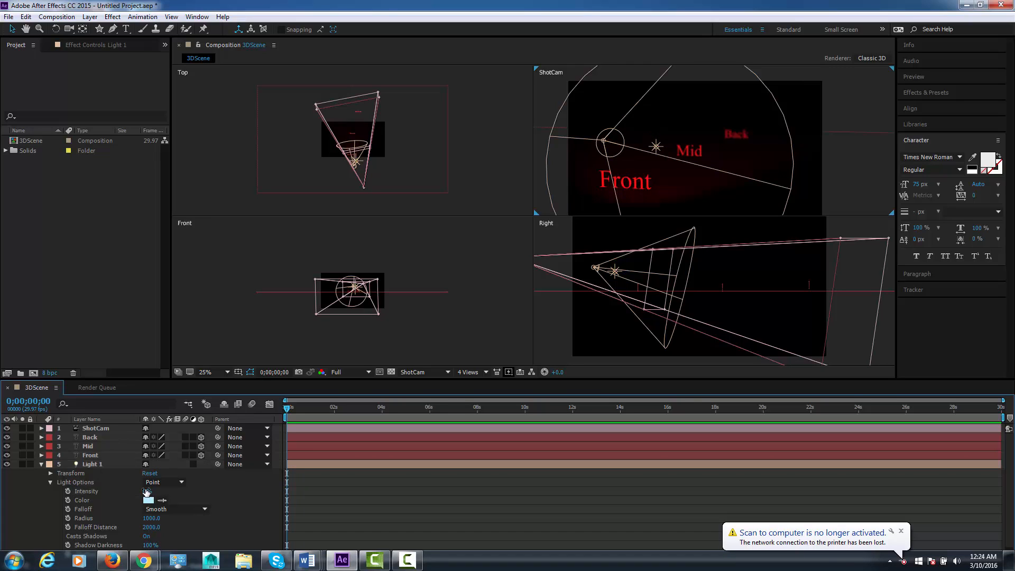
drag(148, 492, 203, 481)
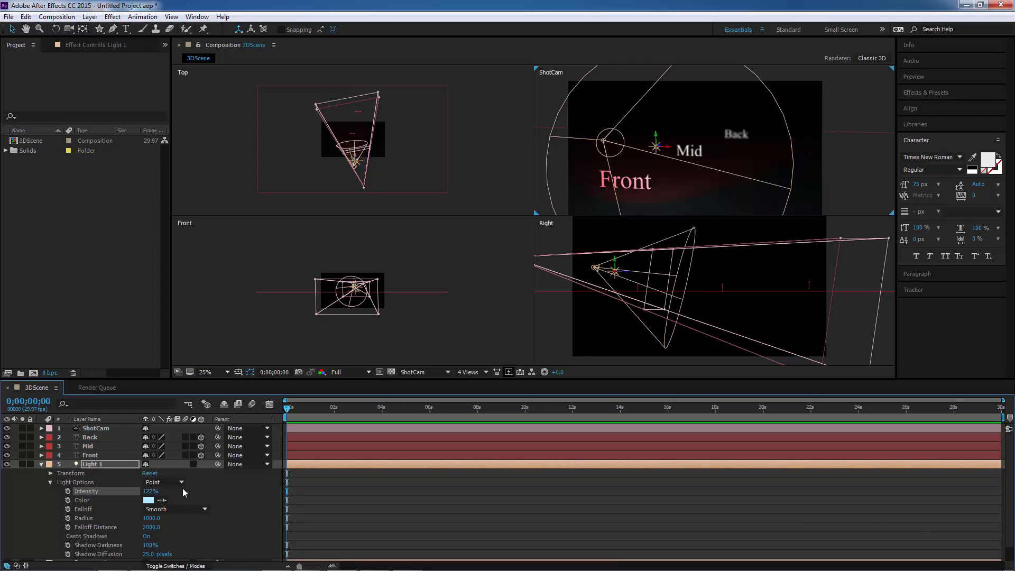
mouse_move(152, 492)
mouse_down()
mouse_move(173, 490)
mouse_move(157, 490)
mouse_up()
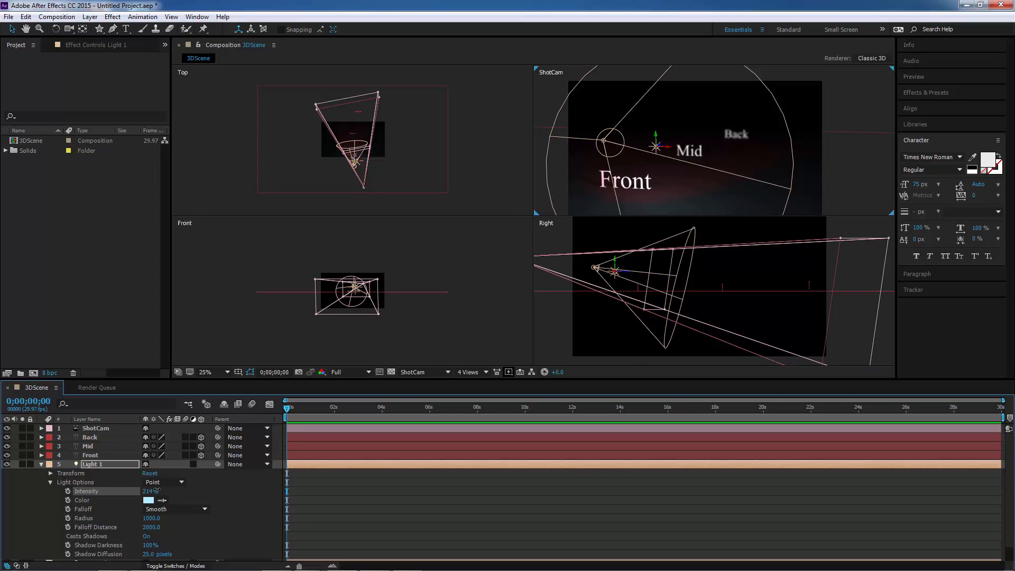
Raise Light 1's intensity to 262% and rename the light PointLight.
drag(174, 491, 196, 491)
scroll(188, 500, down, 1)
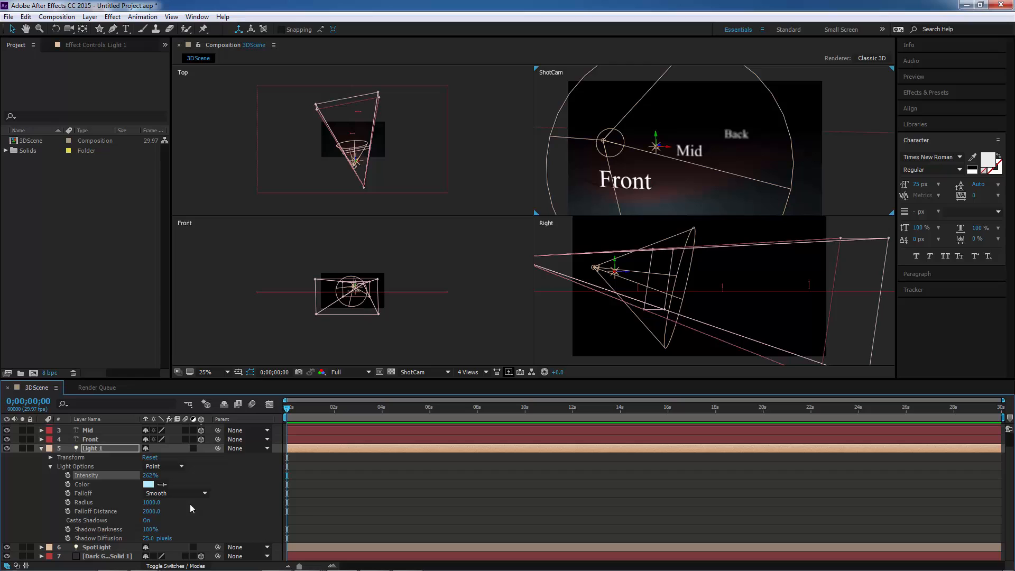
click(113, 448)
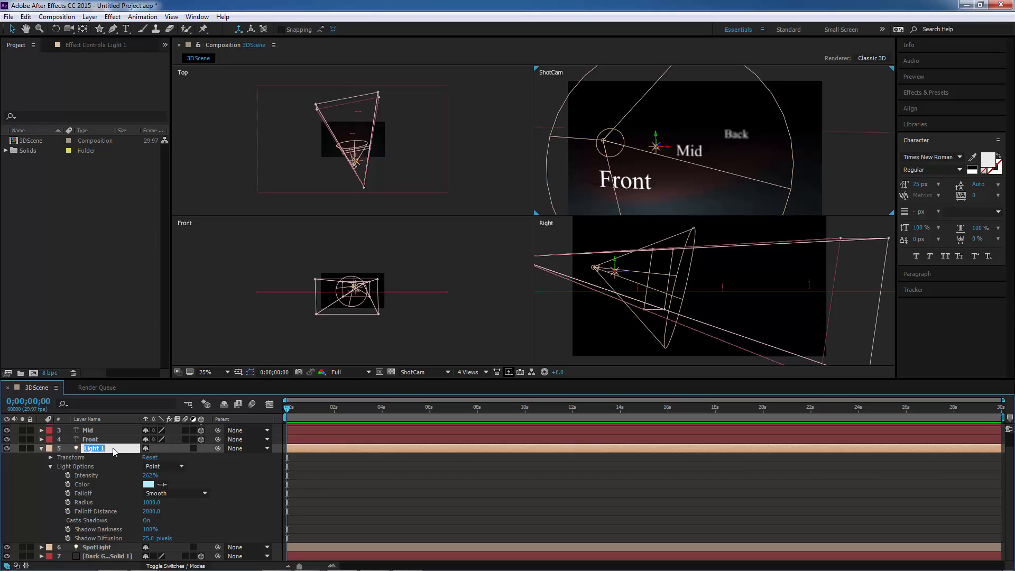
text(PointL)
key(Return)
click(42, 449)
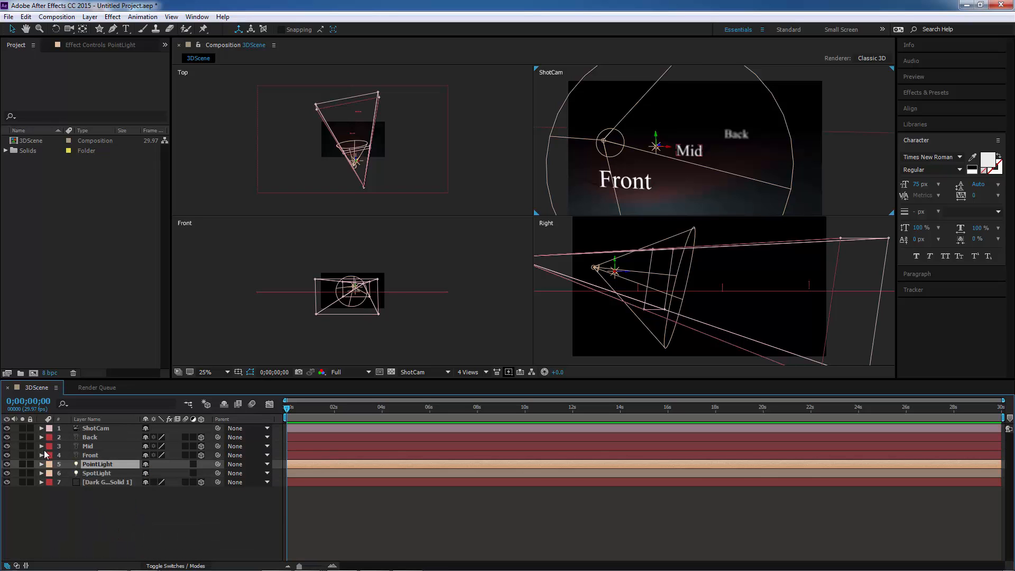
Add a Parallel light with shadows enabled, raise it above the text and aim its point of interest down toward the floor.
click(89, 17)
mouse_move(90, 17)
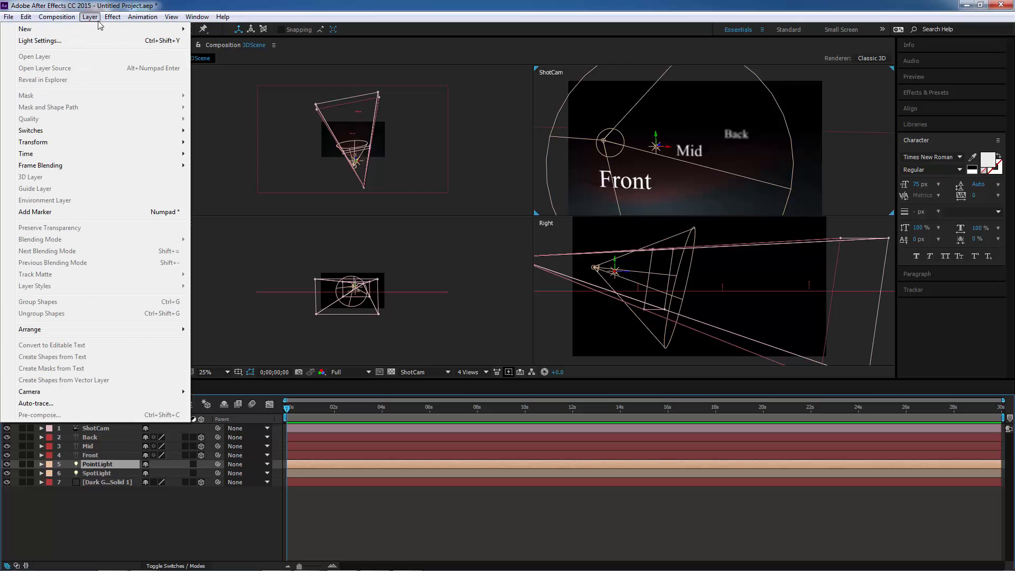
mouse_move(174, 29)
click(216, 51)
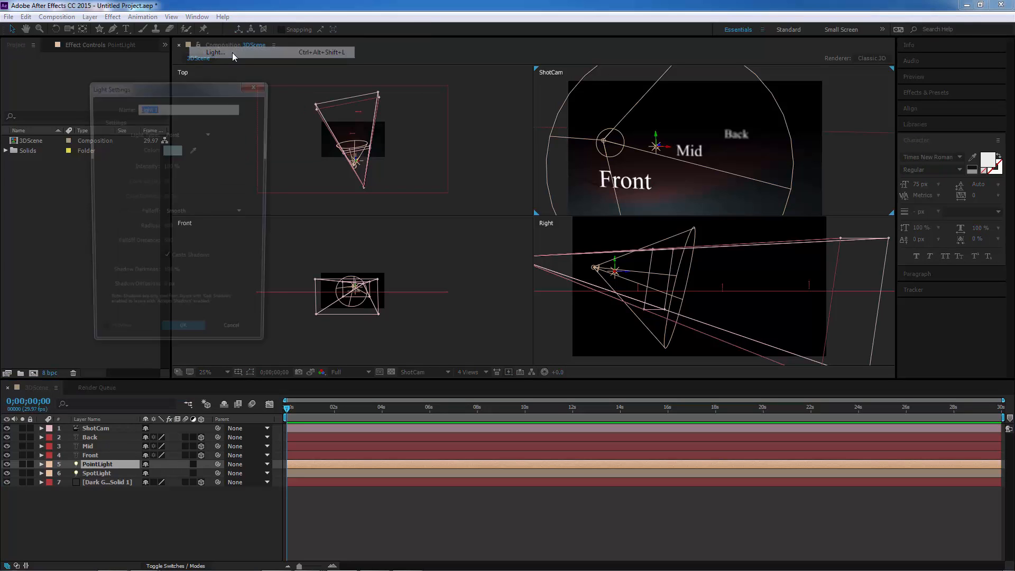
click(179, 134)
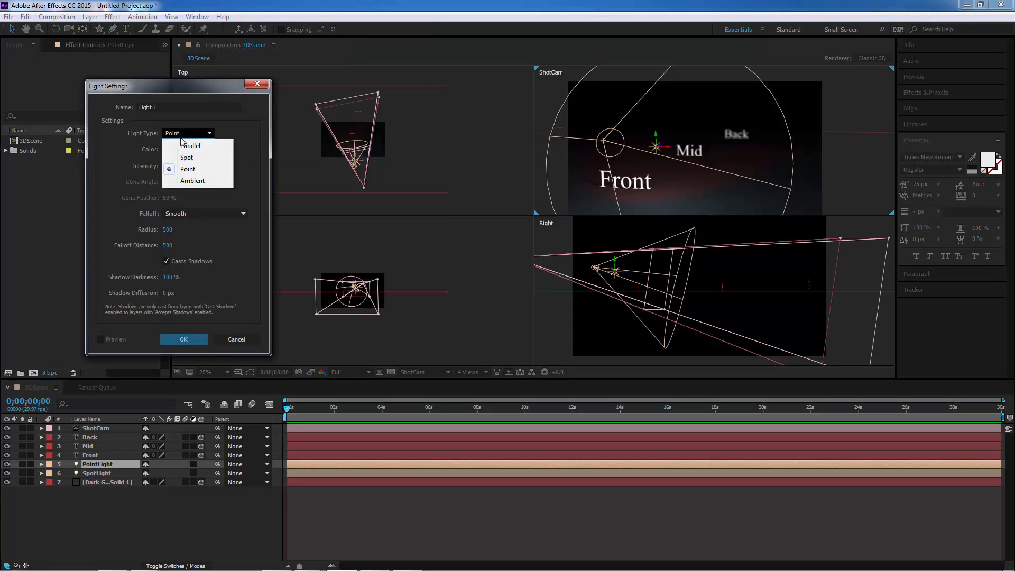
click(191, 147)
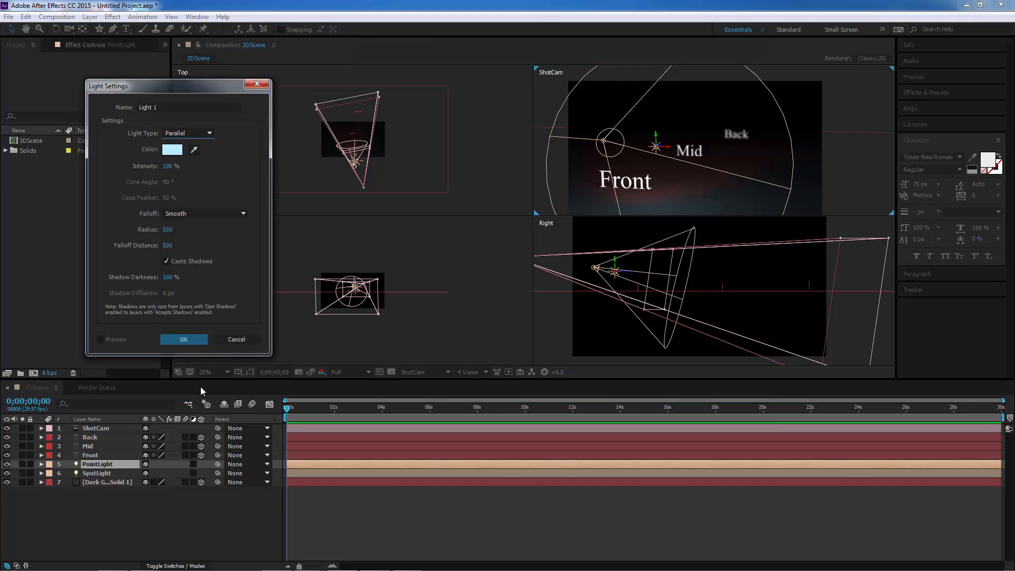
click(193, 340)
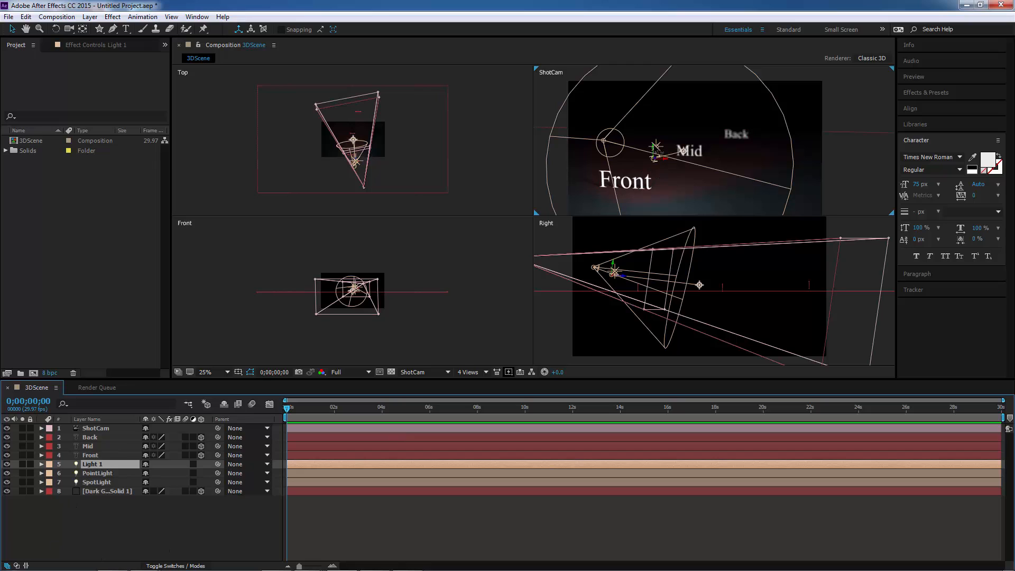
drag(656, 147, 664, 173)
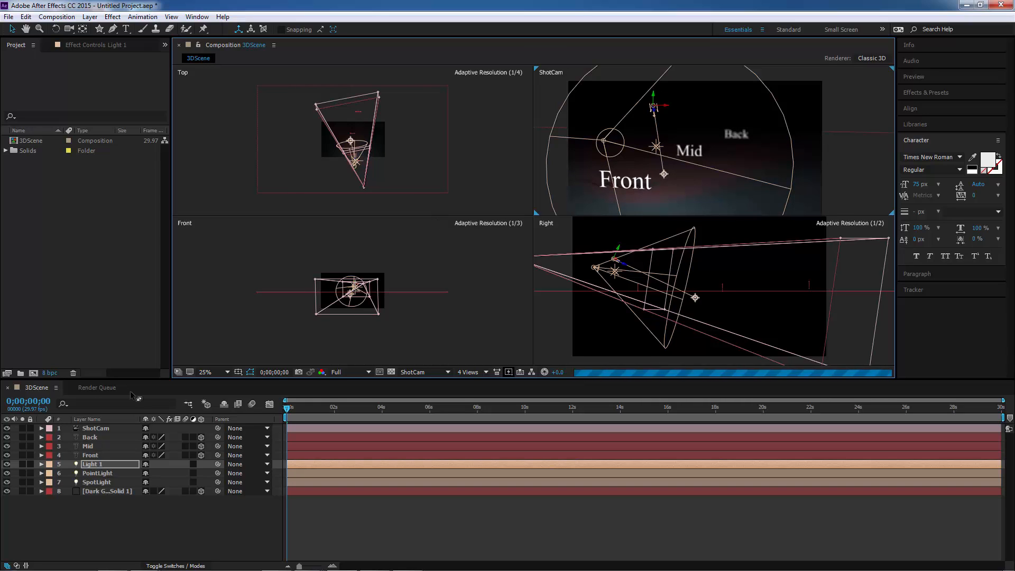
Set the parallel light's falloff to None and raise its intensity to about 720%.
click(41, 464)
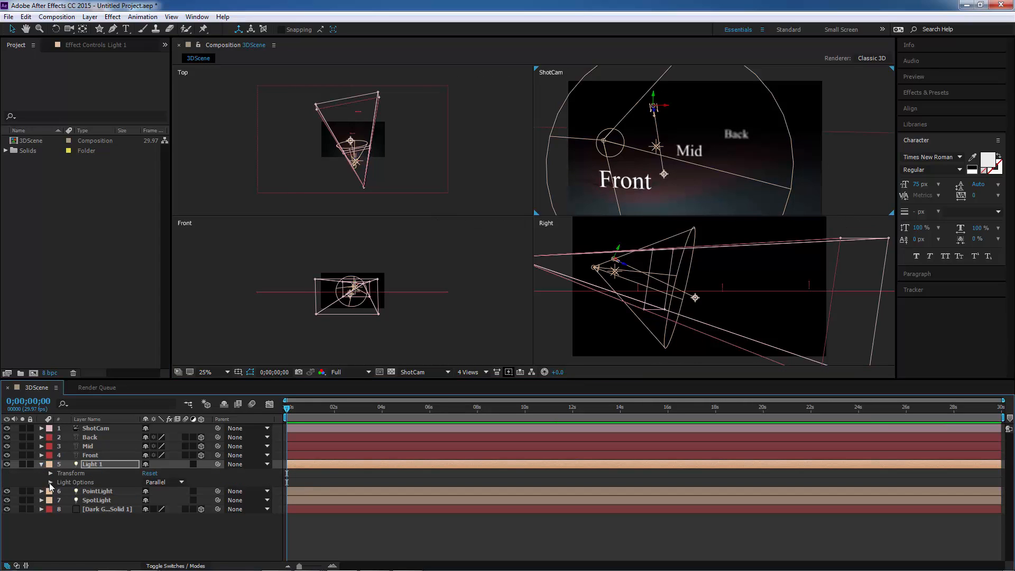
click(50, 482)
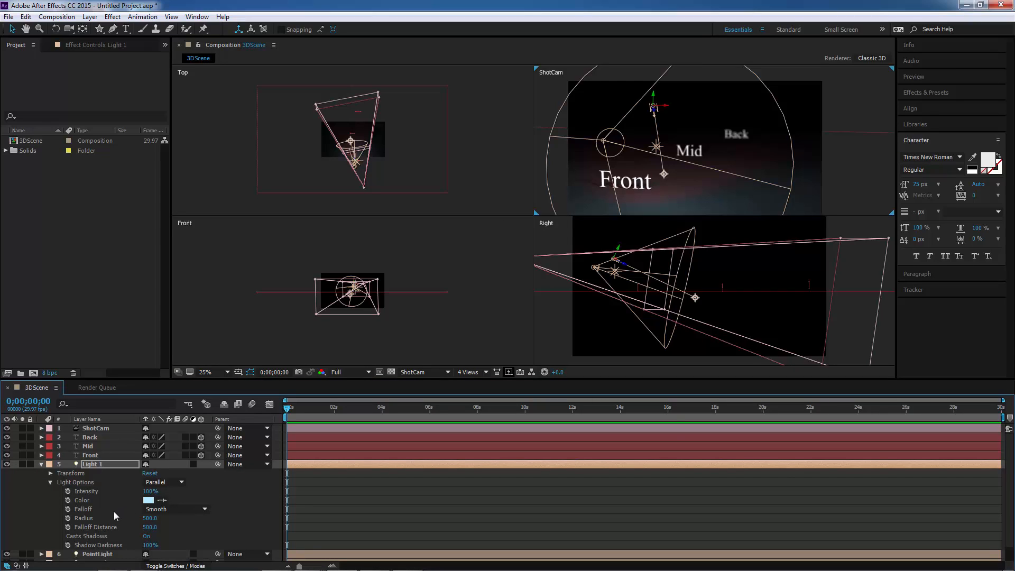
click(165, 509)
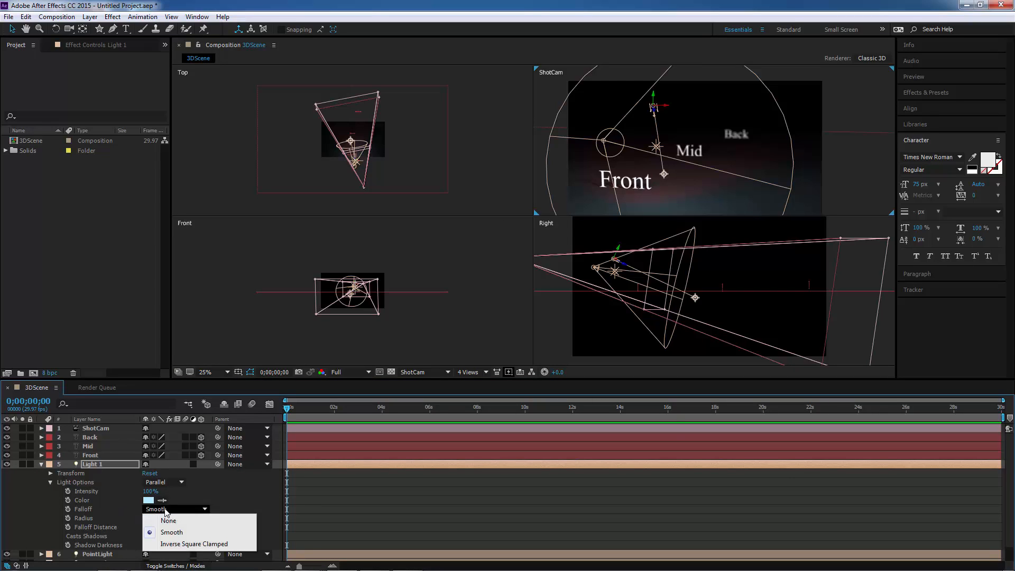
click(168, 520)
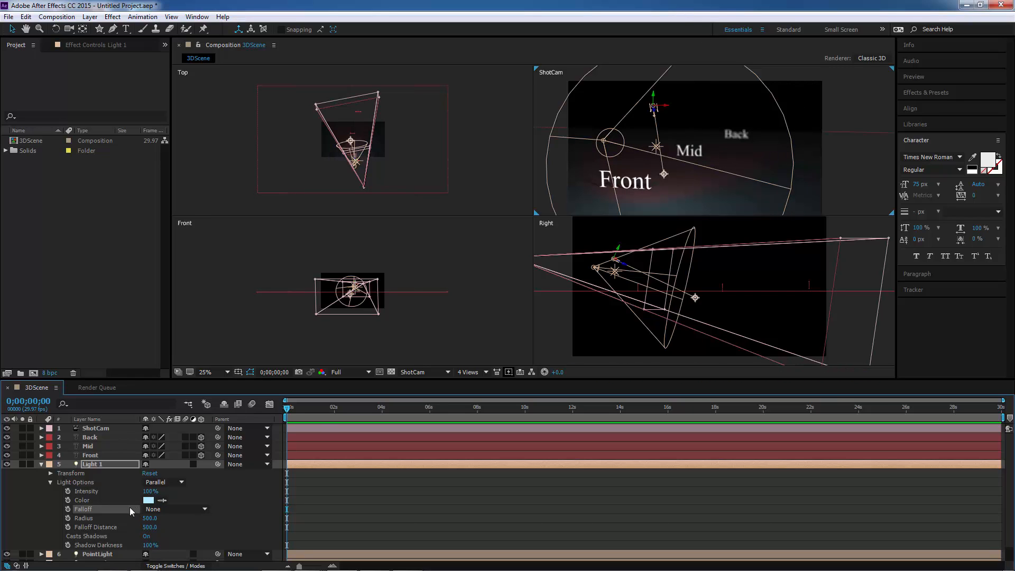
drag(150, 492, 433, 450)
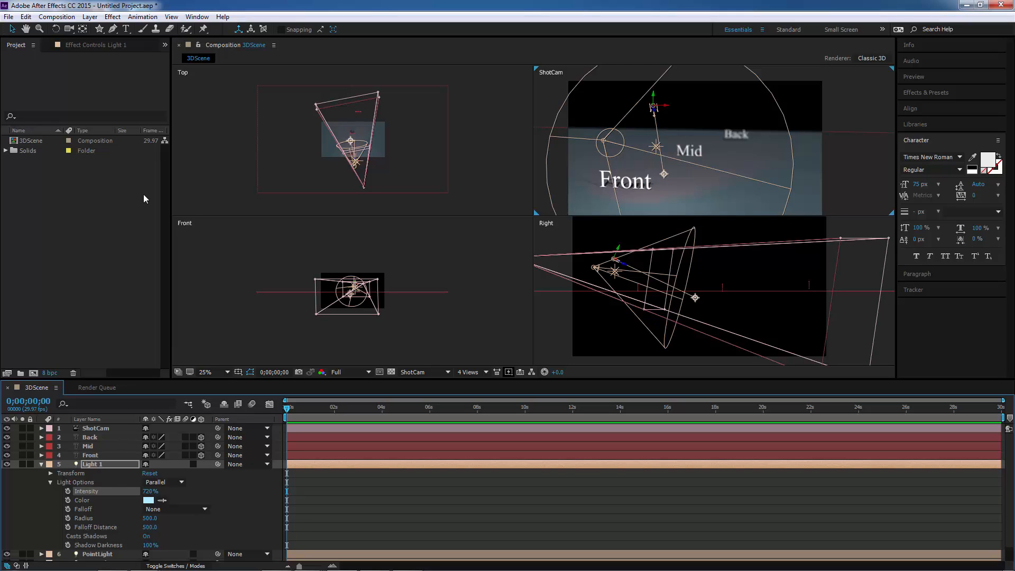
click(40, 464)
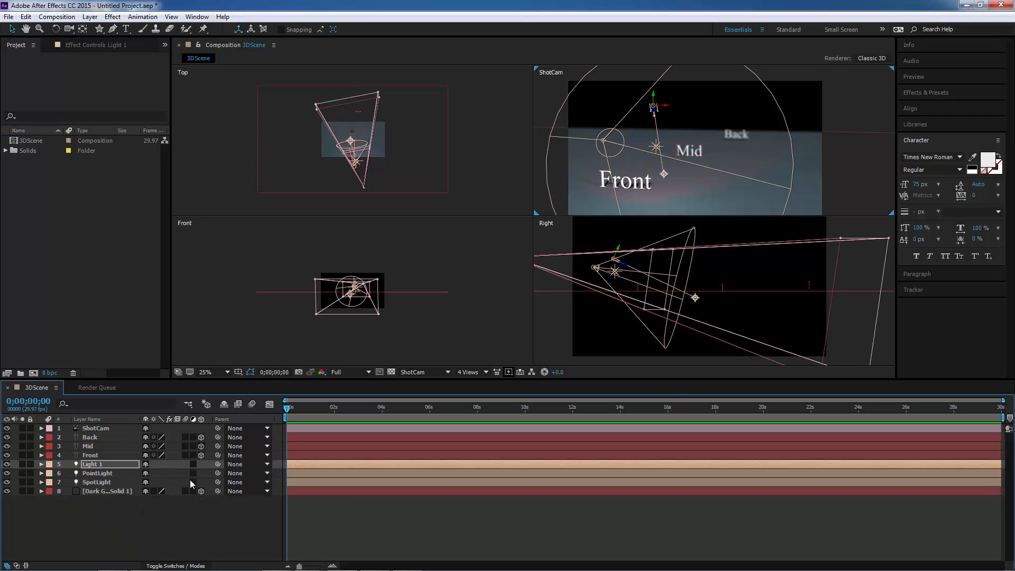